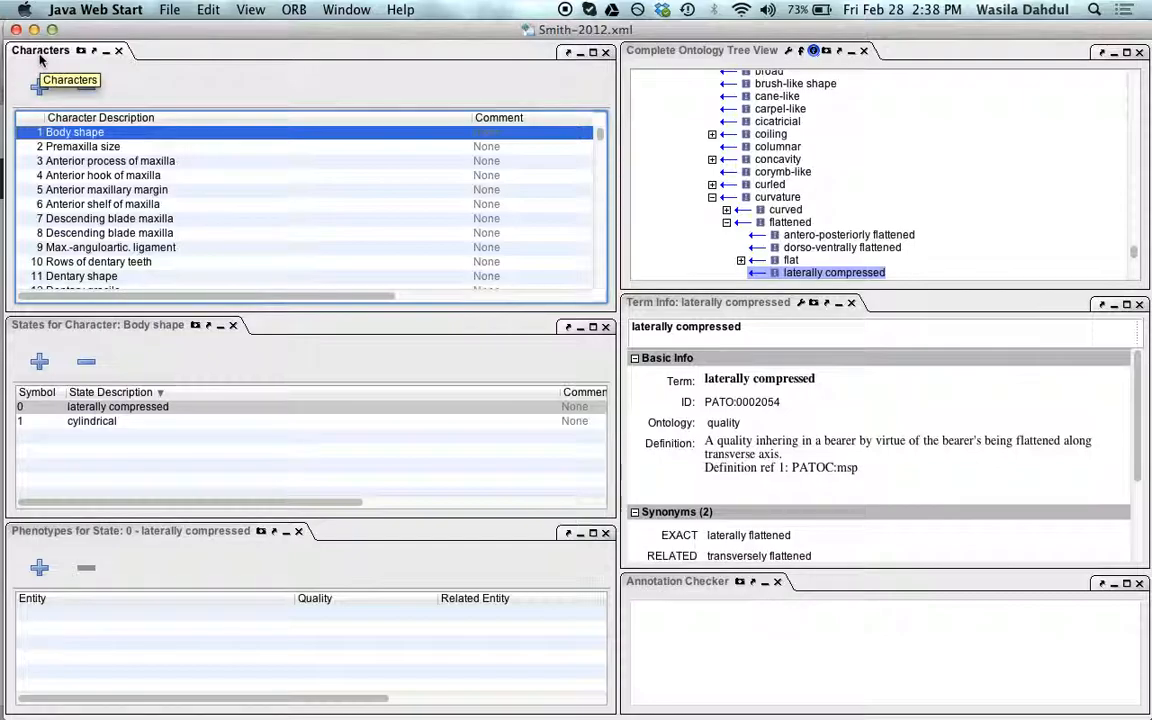
Step: Bring up the Annotation Checker panel
{"action": "left_click", "coordinate": [64, 535]}
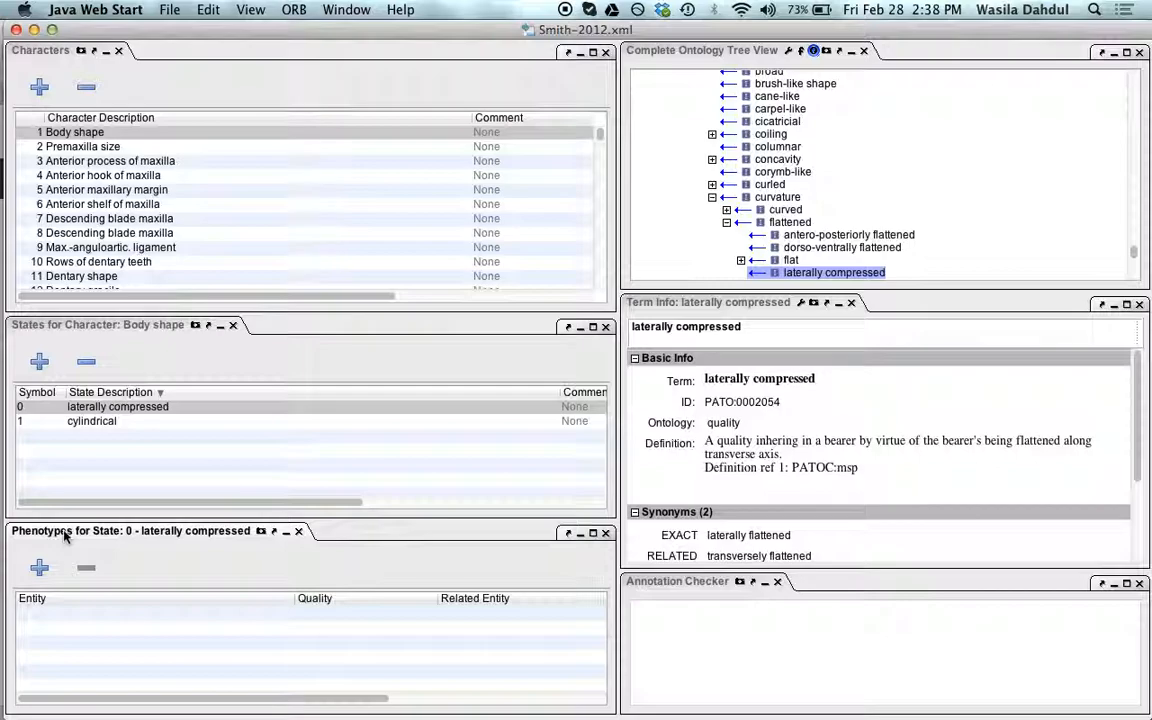
{"action": "left_click", "coordinate": [680, 590]}
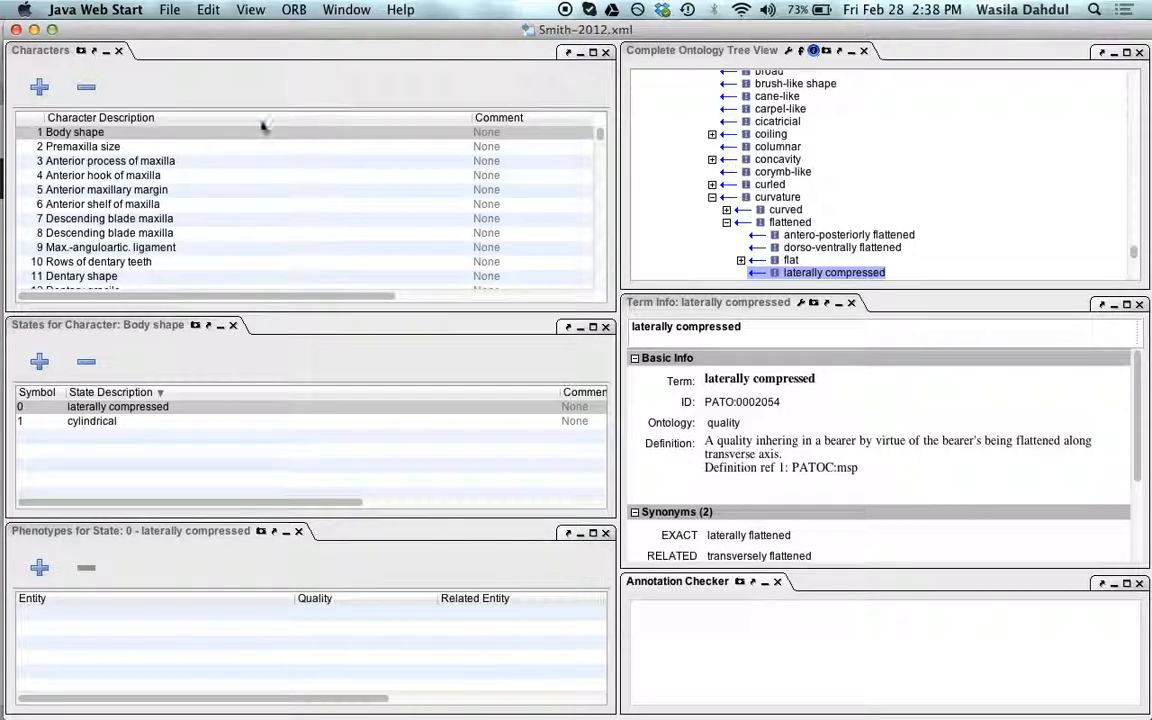
{"action": "left_click", "coordinate": [251, 9]}
{"action": "mouse_move", "coordinate": [290, 48]}
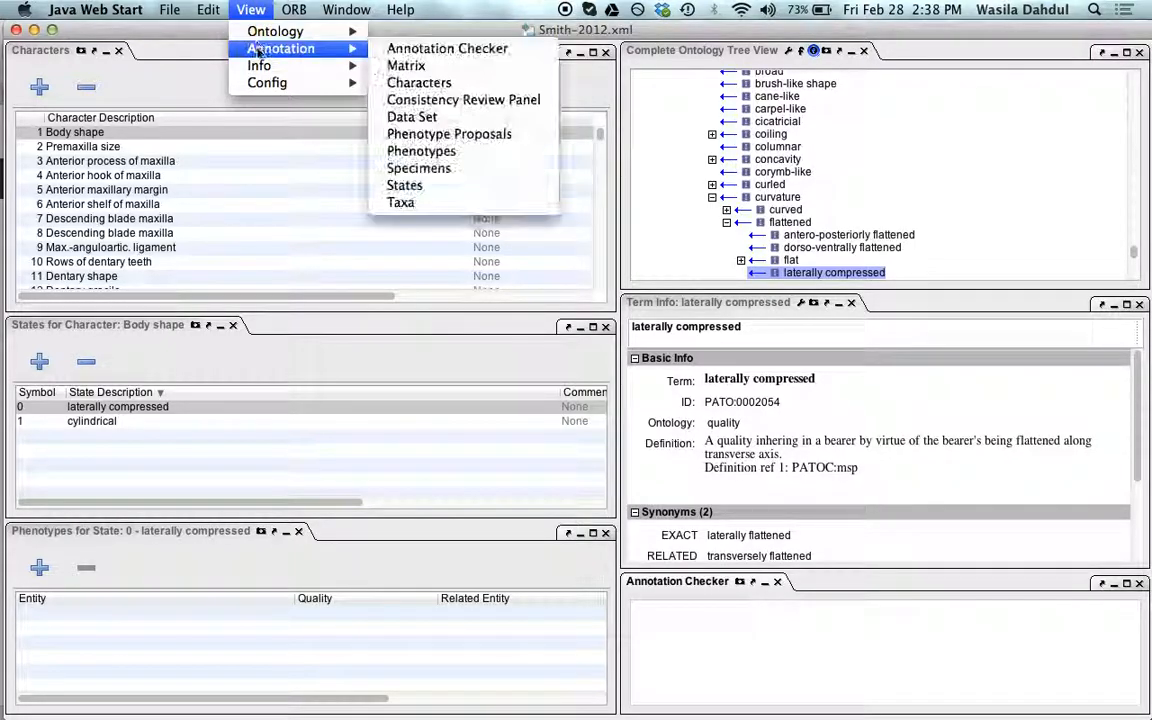
{"action": "left_click", "coordinate": [468, 50]}
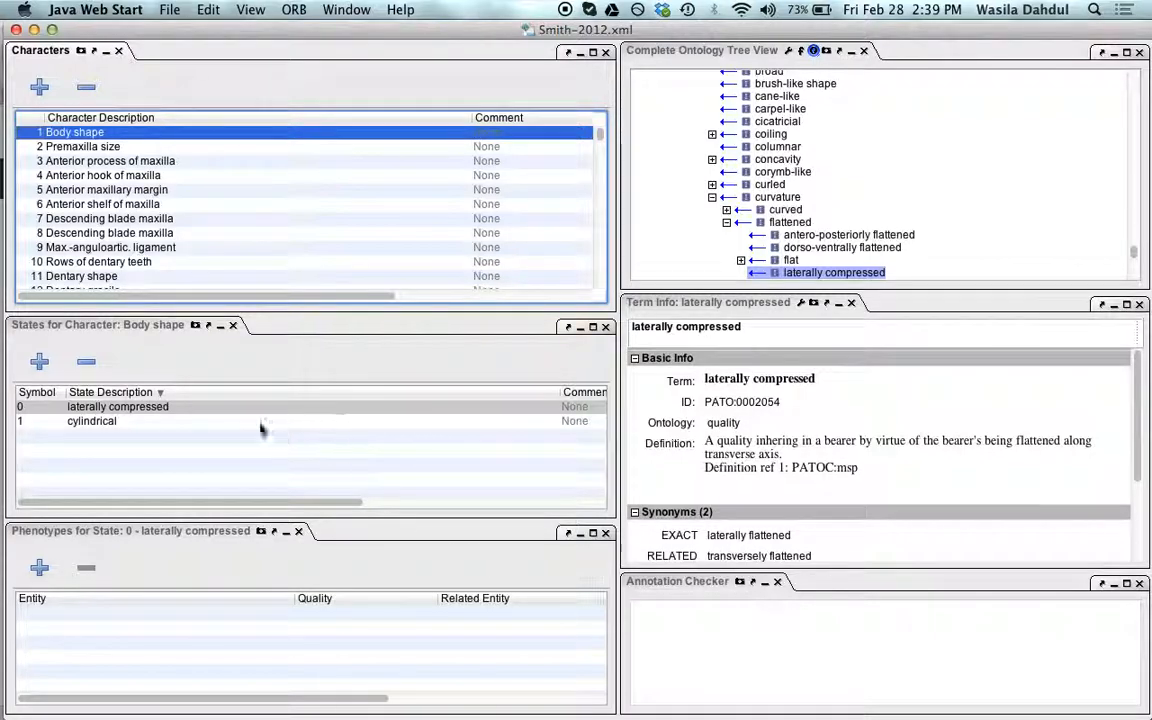
Step: Add a phenotype to the laterally compressed state, setting its entity to multi-cellular organism by searching for body
{"action": "left_click", "coordinate": [228, 408]}
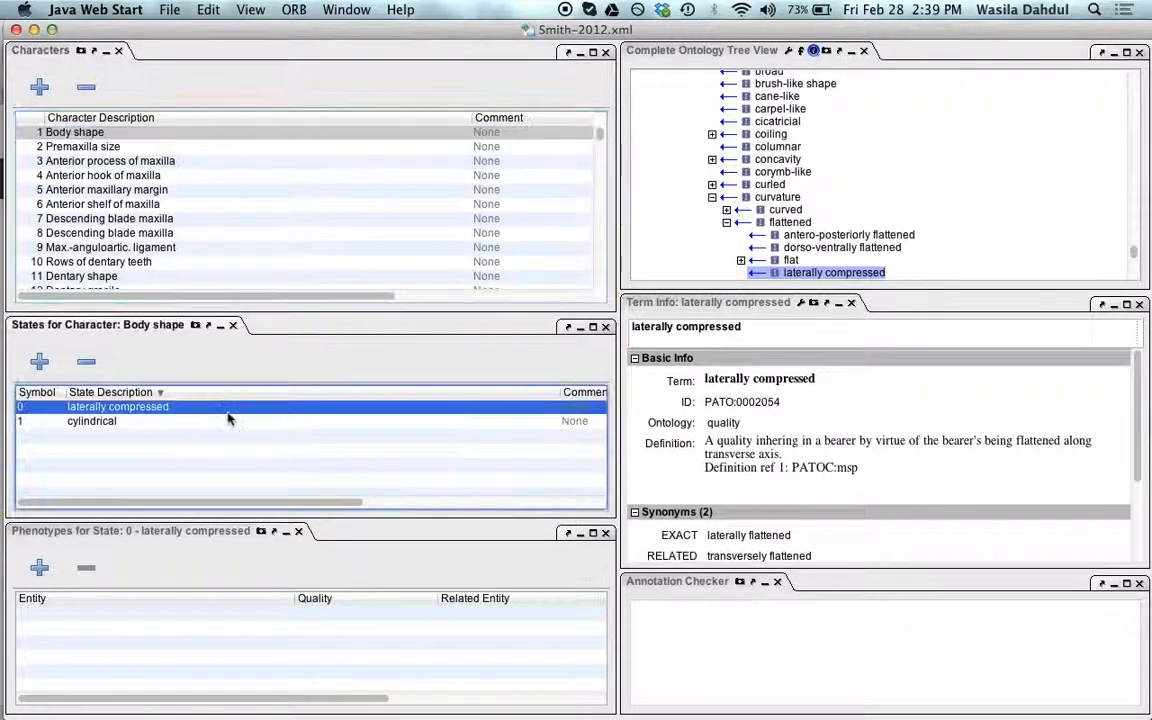
{"action": "left_click", "coordinate": [40, 568]}
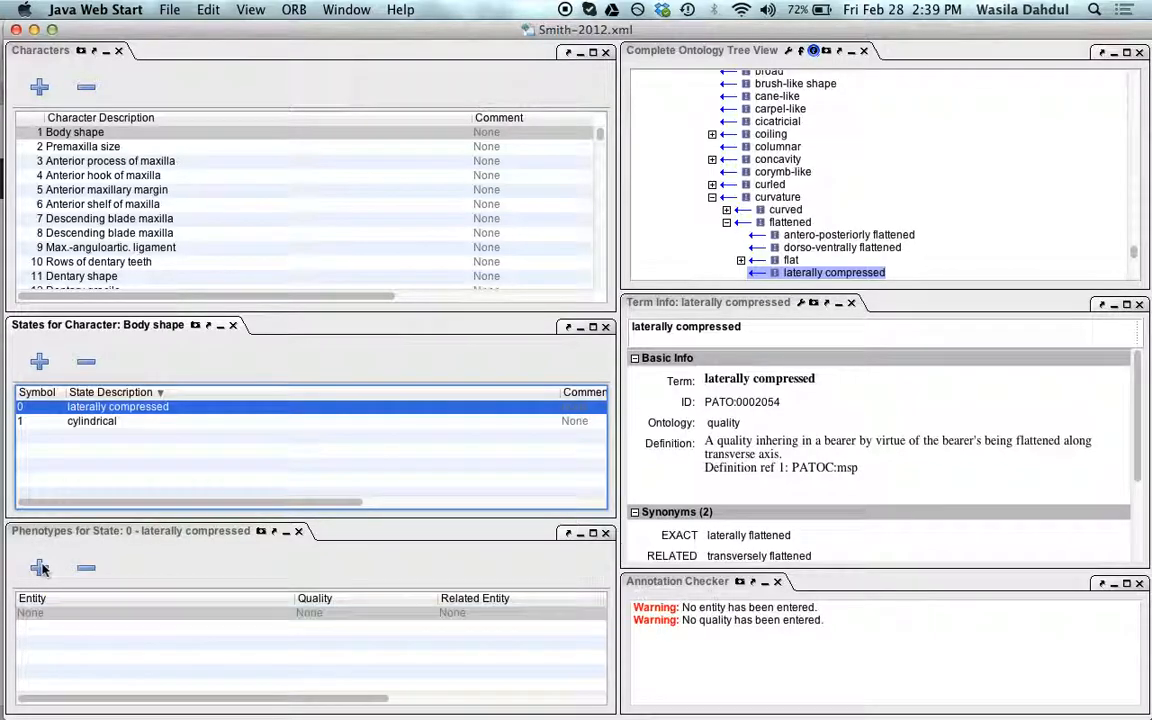
{"action": "double_click", "coordinate": [49, 613]}
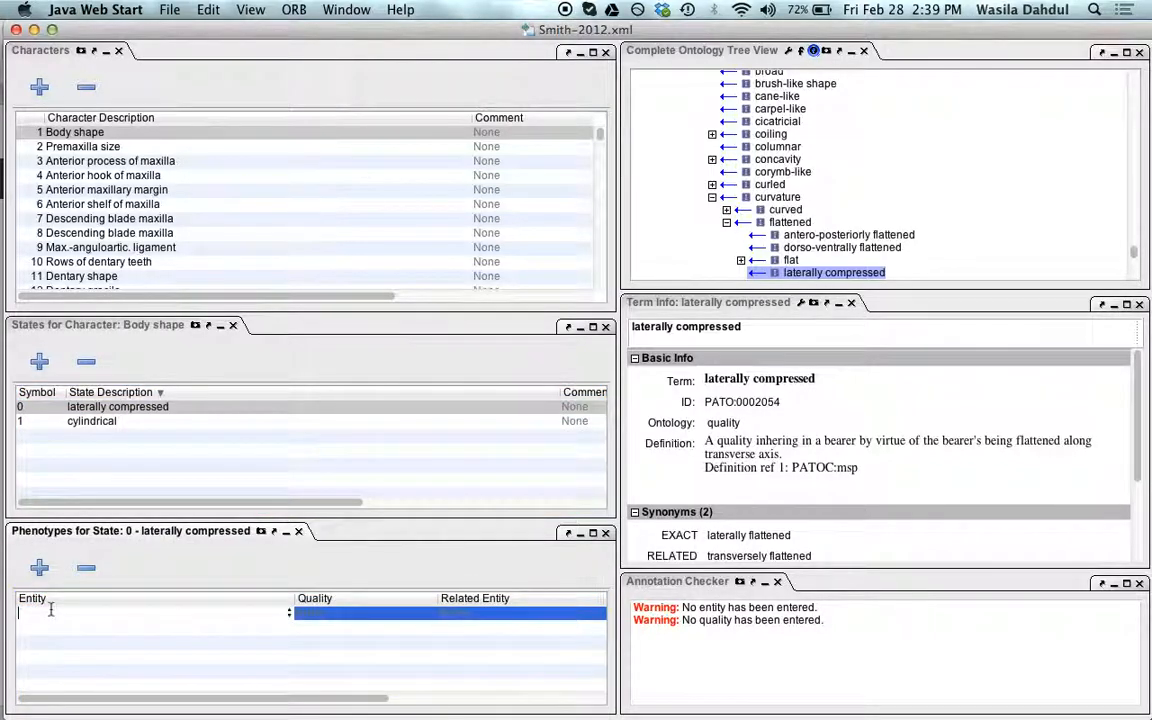
{"action": "type", "text": "body"}
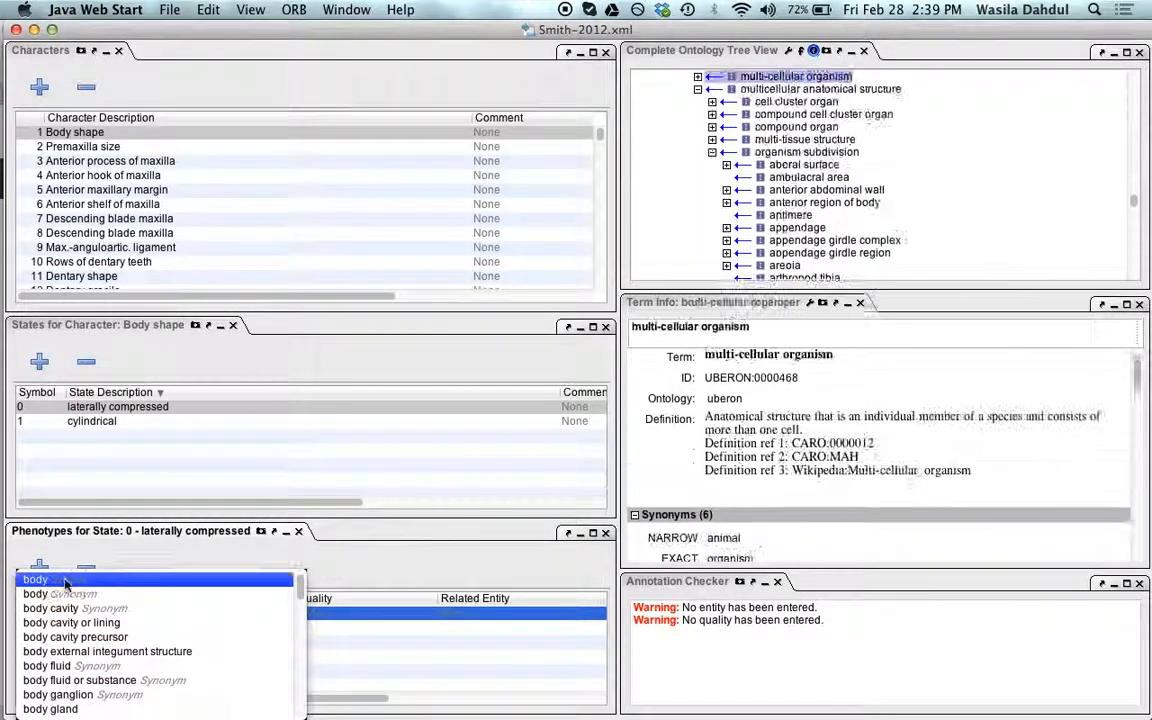
{"action": "key", "text": "Return"}
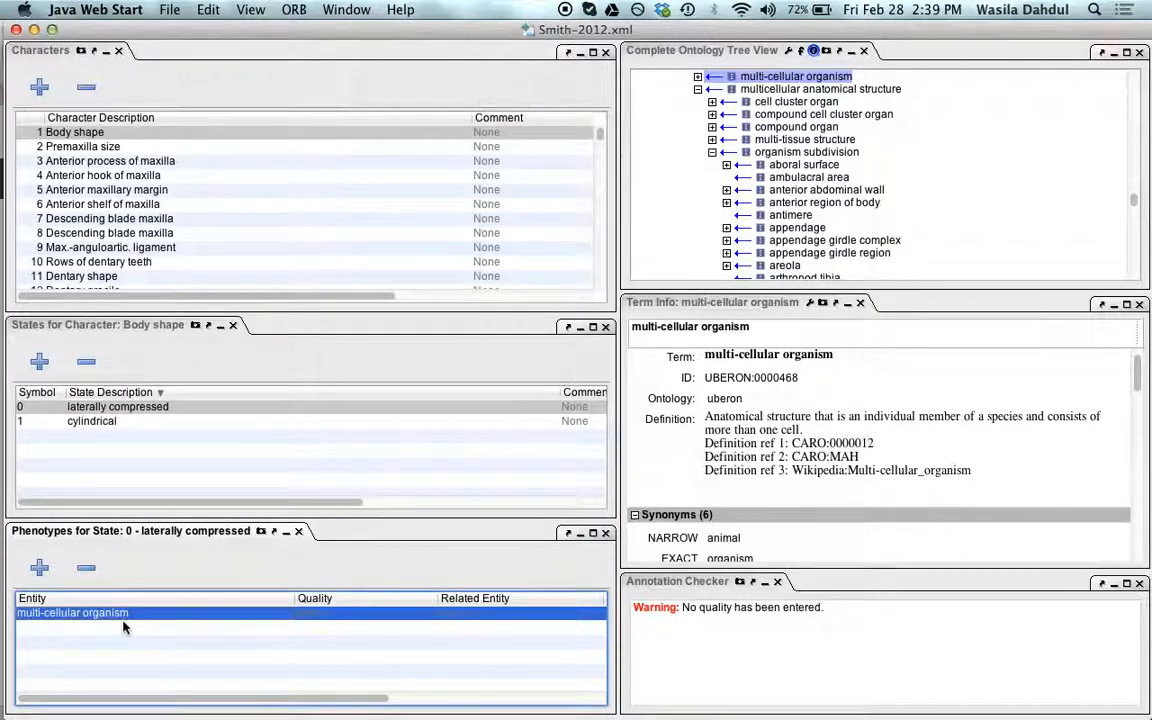
Step: Set the phenotype's quality to laterally compressed
{"action": "double_click", "coordinate": [326, 614]}
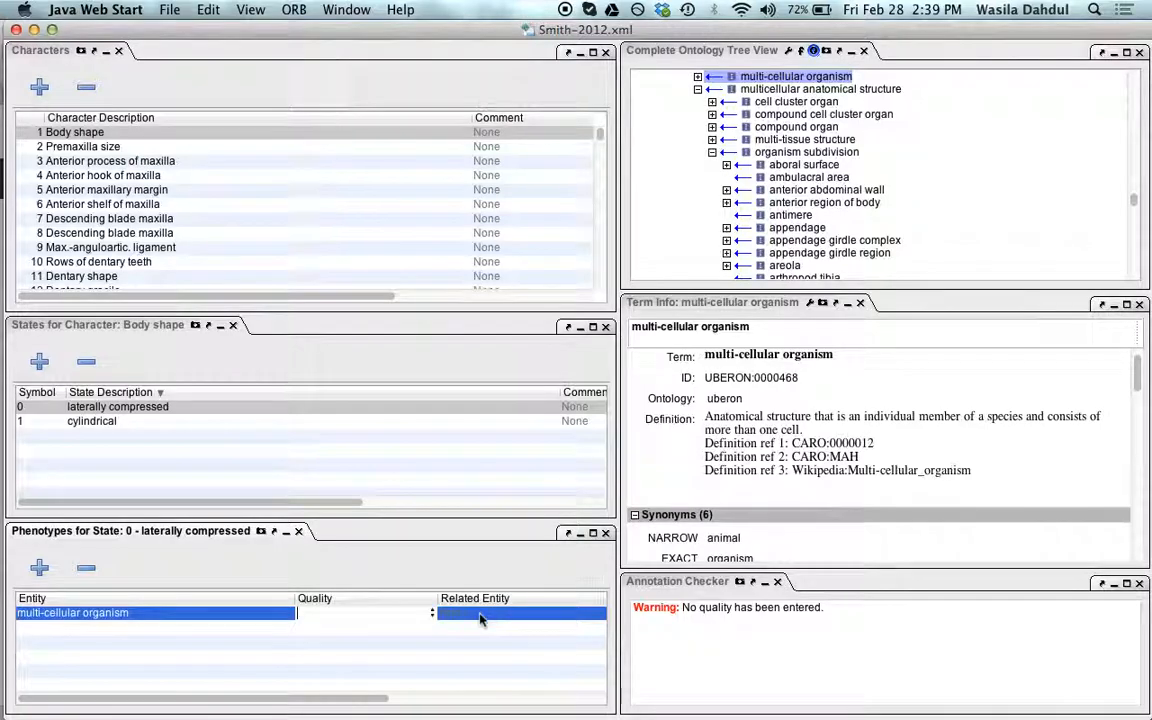
{"action": "left_click", "coordinate": [437, 616]}
{"action": "double_click", "coordinate": [403, 619]}
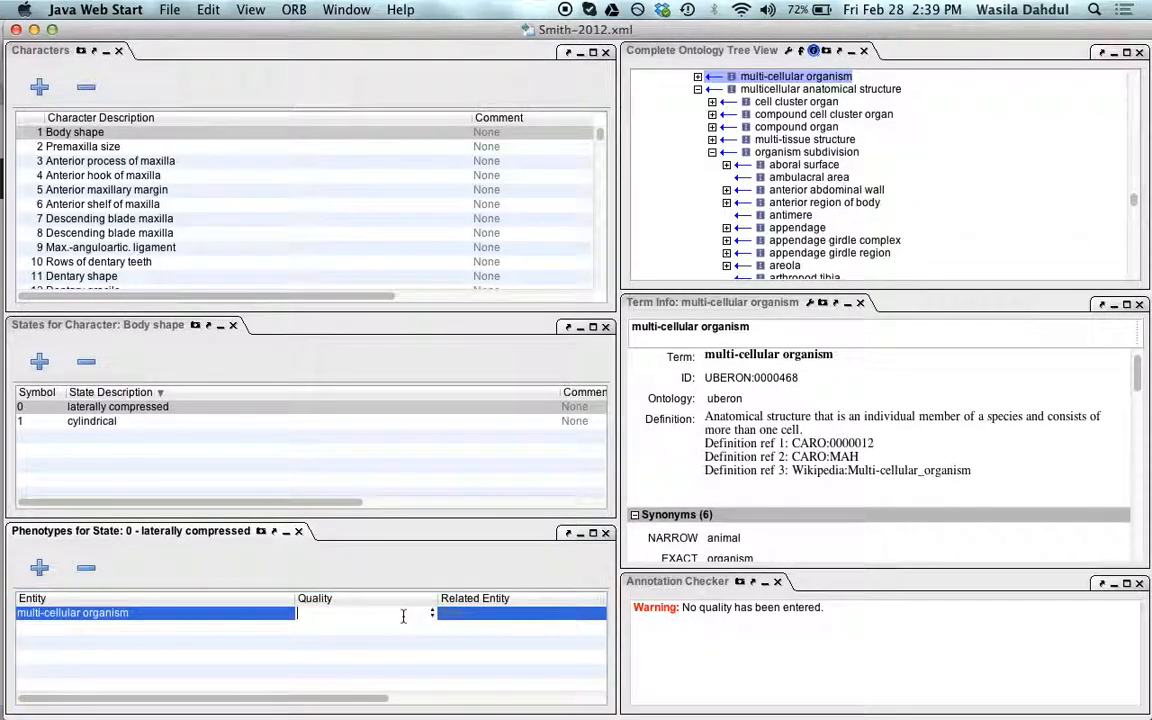
{"action": "type", "text": "laterally compre"}
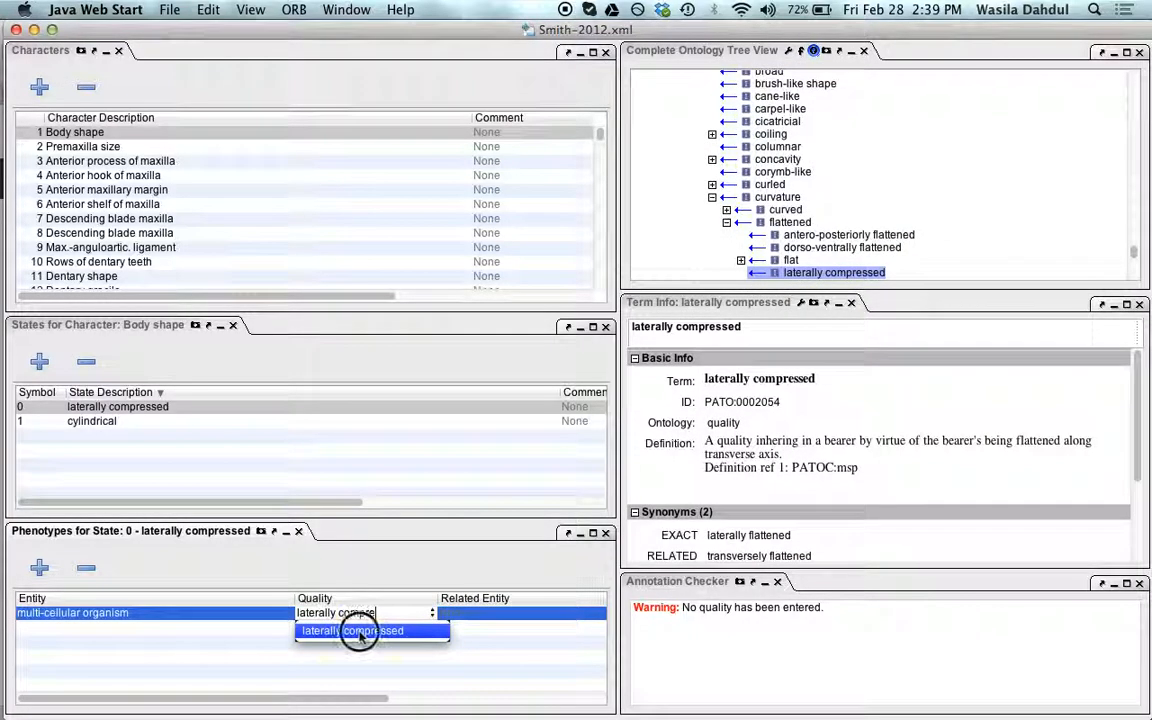
{"action": "left_click", "coordinate": [352, 632]}
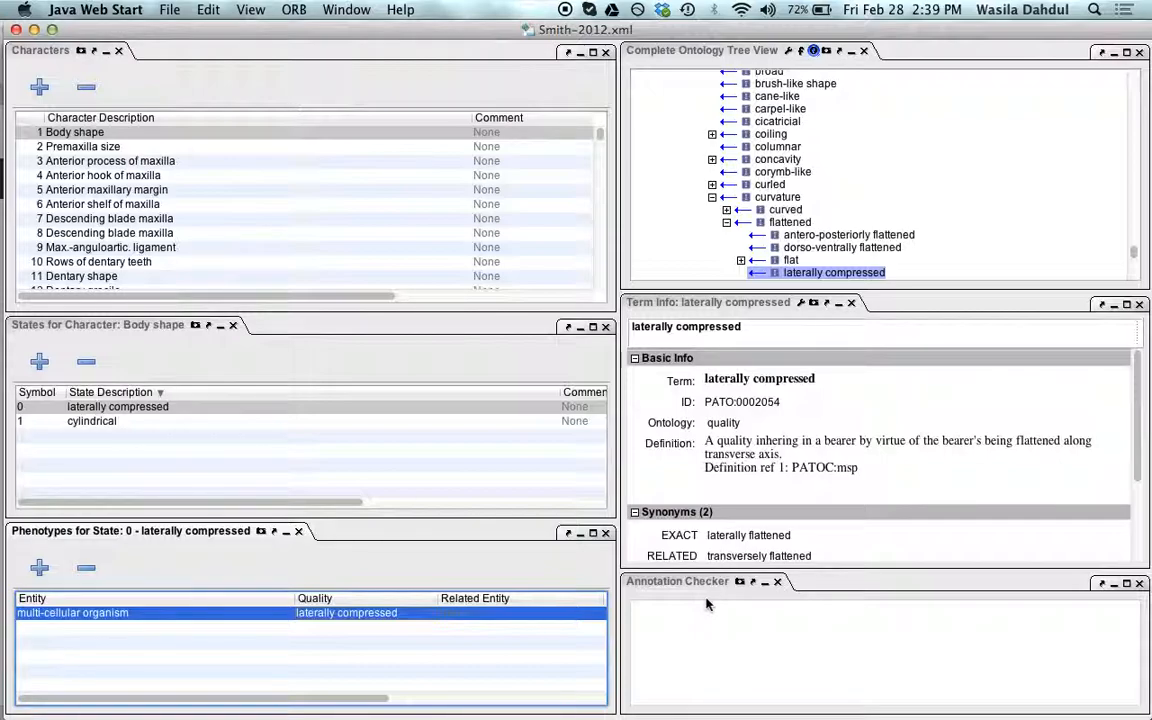
Step: Try setting the phenotype's related entity to antorbital
{"action": "double_click", "coordinate": [468, 613]}
{"action": "type", "text": "sant"}
{"action": "key", "text": "BackSpace"}
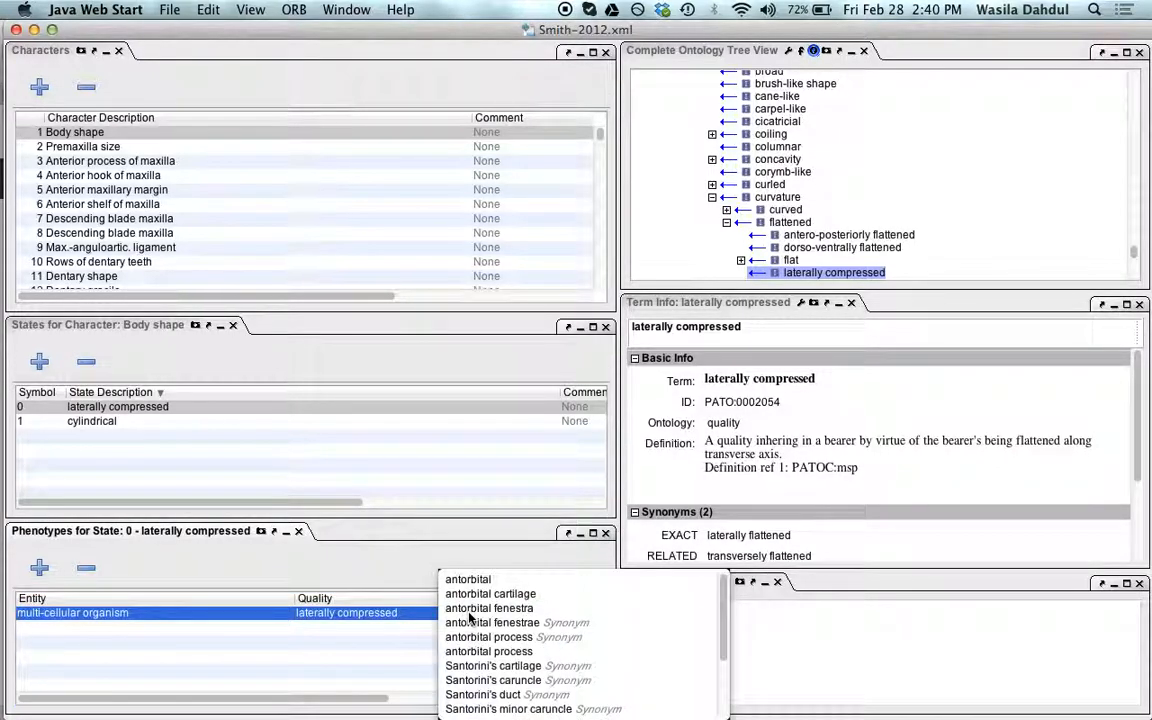
{"action": "left_click", "coordinate": [487, 580]}
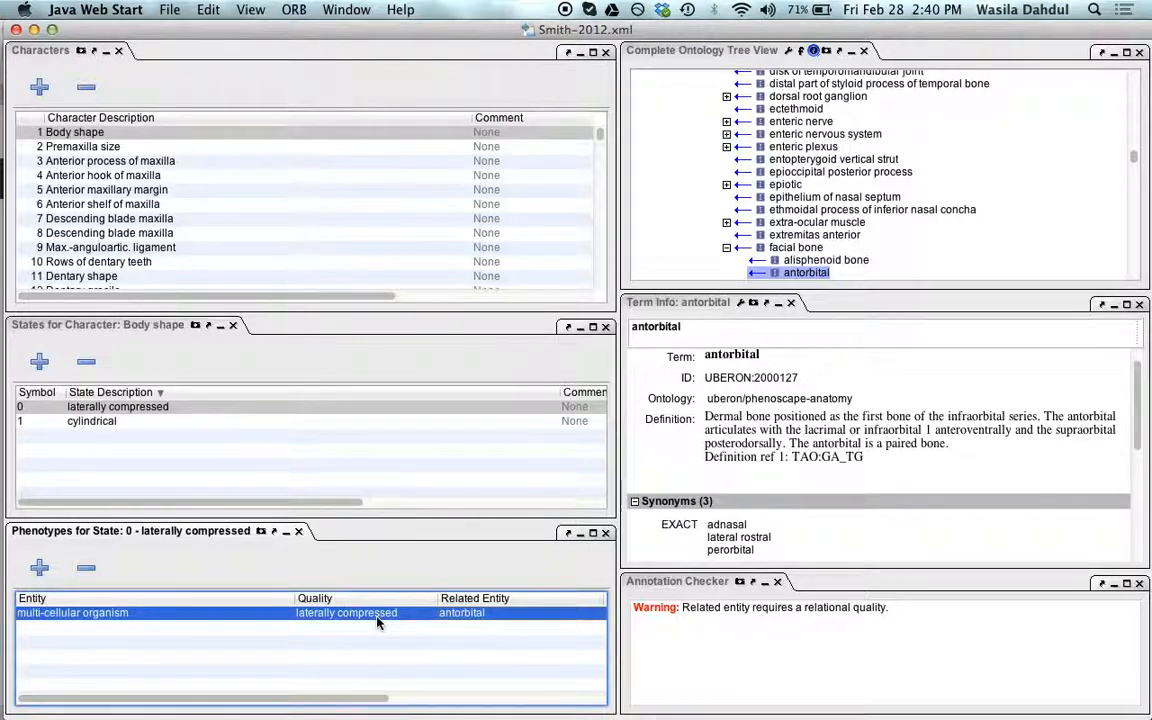
Step: Clear the phenotype's related entity
{"action": "double_click", "coordinate": [474, 616]}
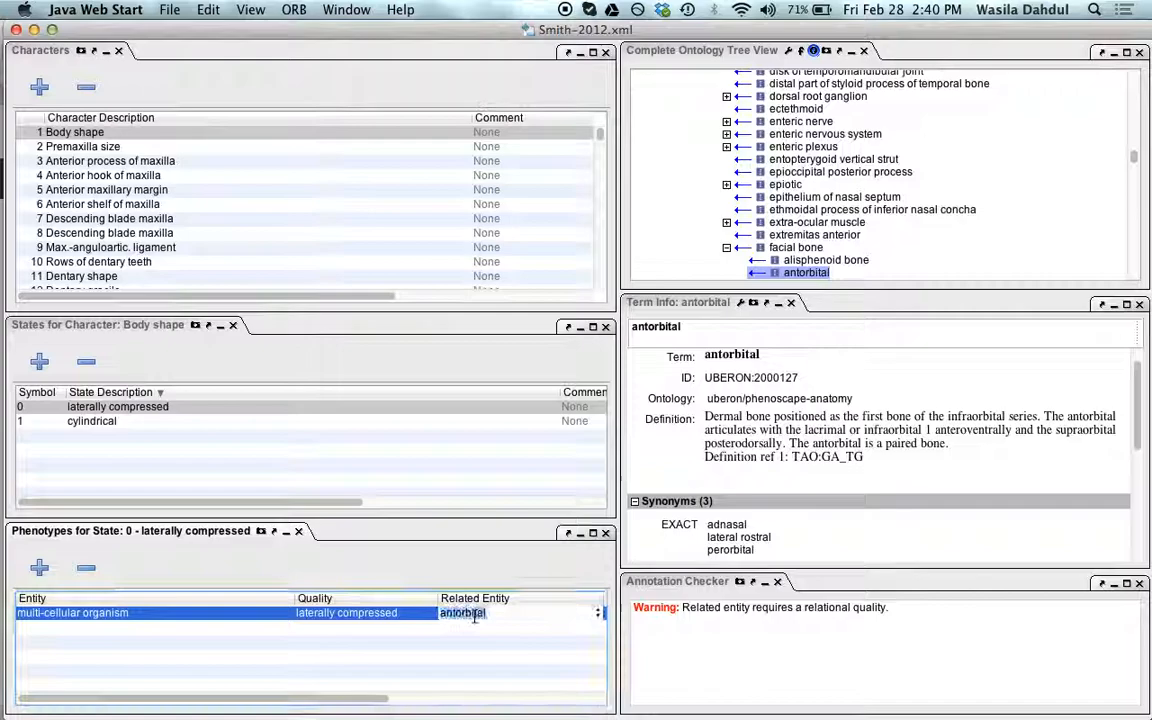
{"action": "key", "text": "BackSpace"}
{"action": "key", "text": "Return"}
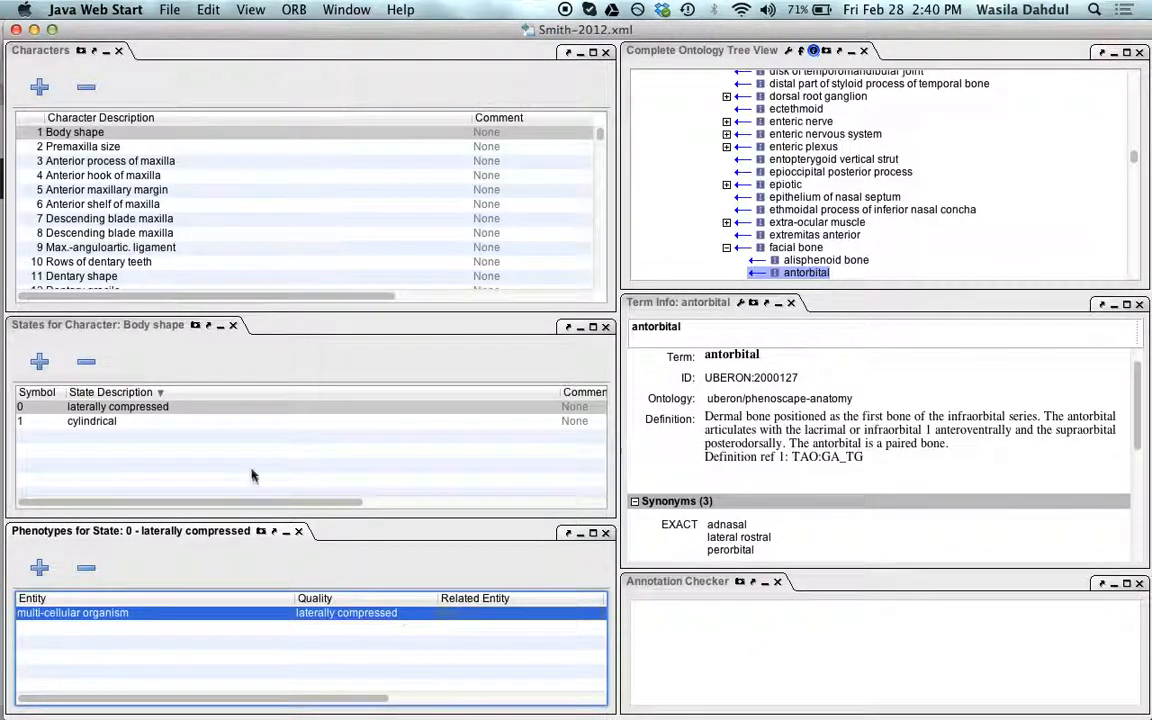
Step: Open the Consistency Review Panel
{"action": "left_click", "coordinate": [118, 421]}
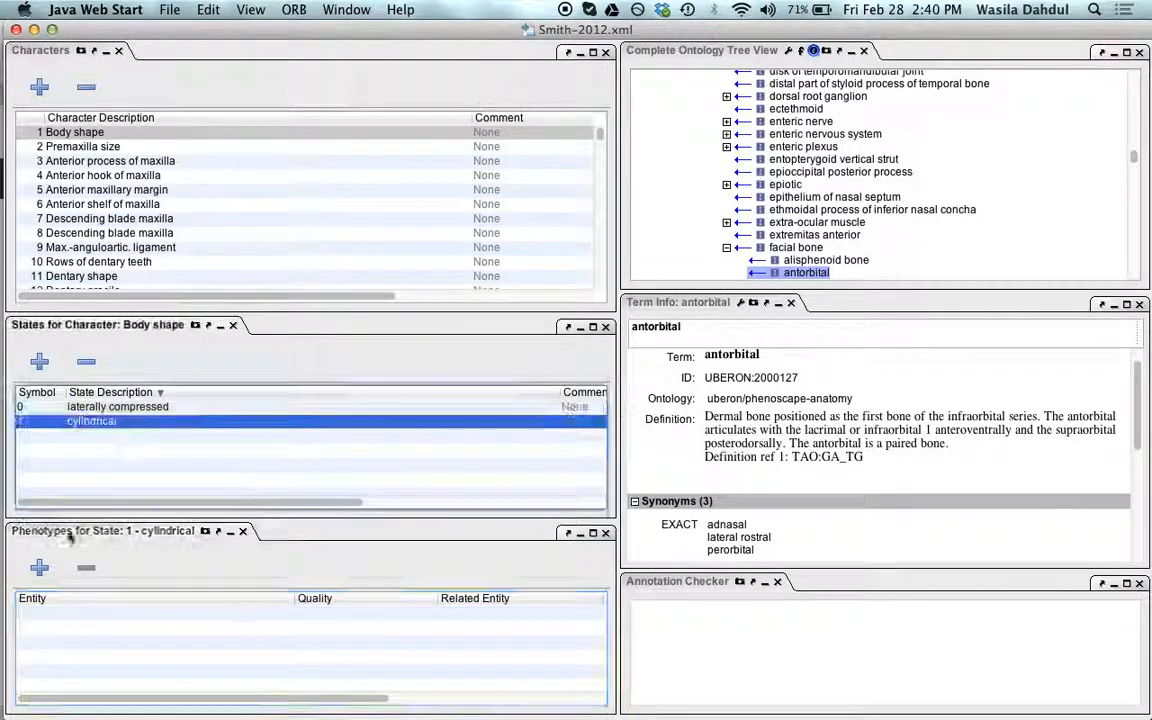
{"action": "left_click", "coordinate": [200, 407]}
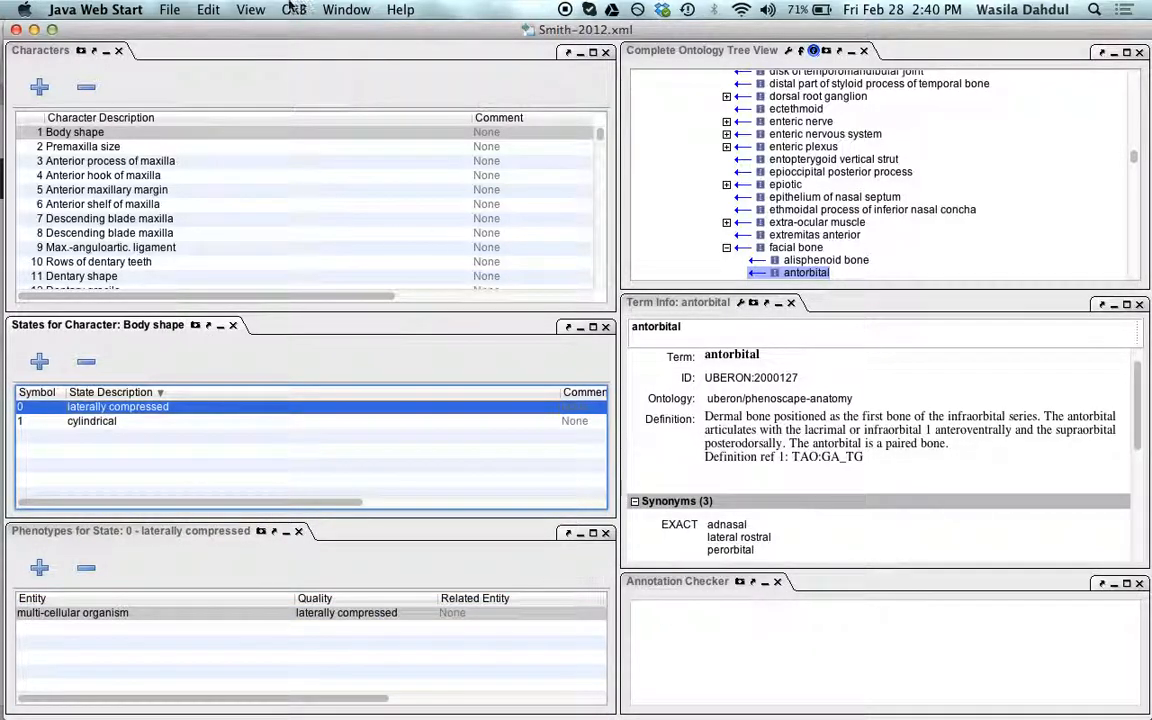
{"action": "left_click", "coordinate": [252, 10]}
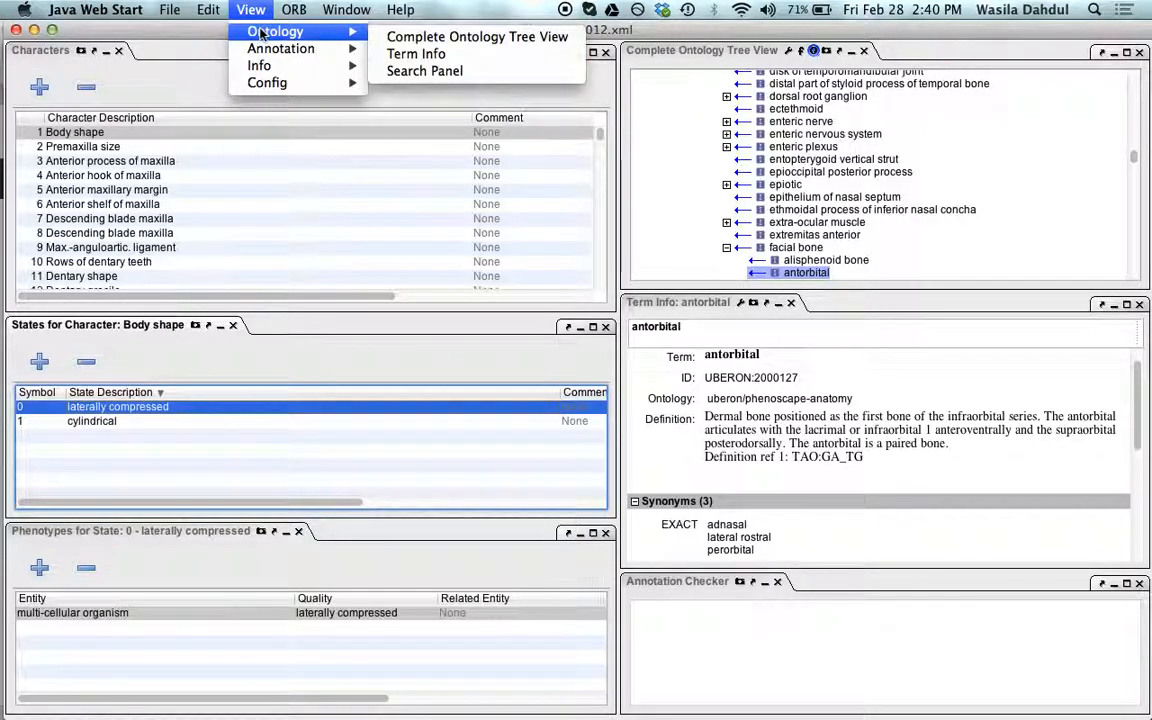
{"action": "mouse_move", "coordinate": [262, 50]}
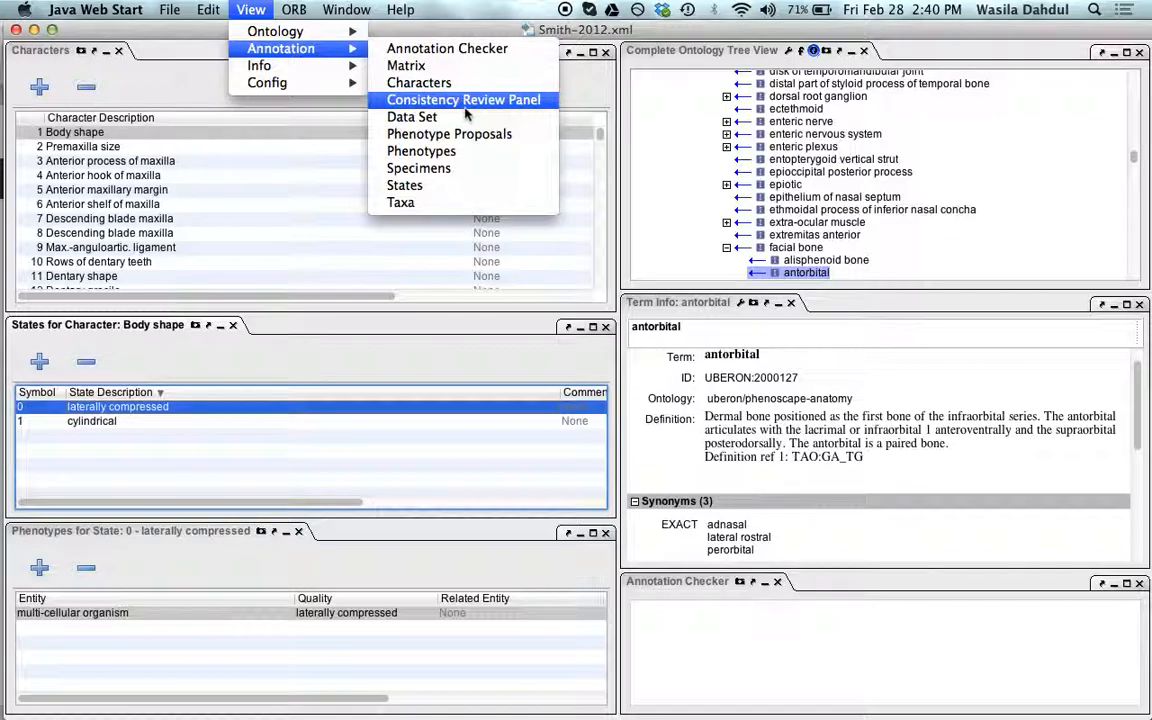
{"action": "left_click", "coordinate": [500, 99]}
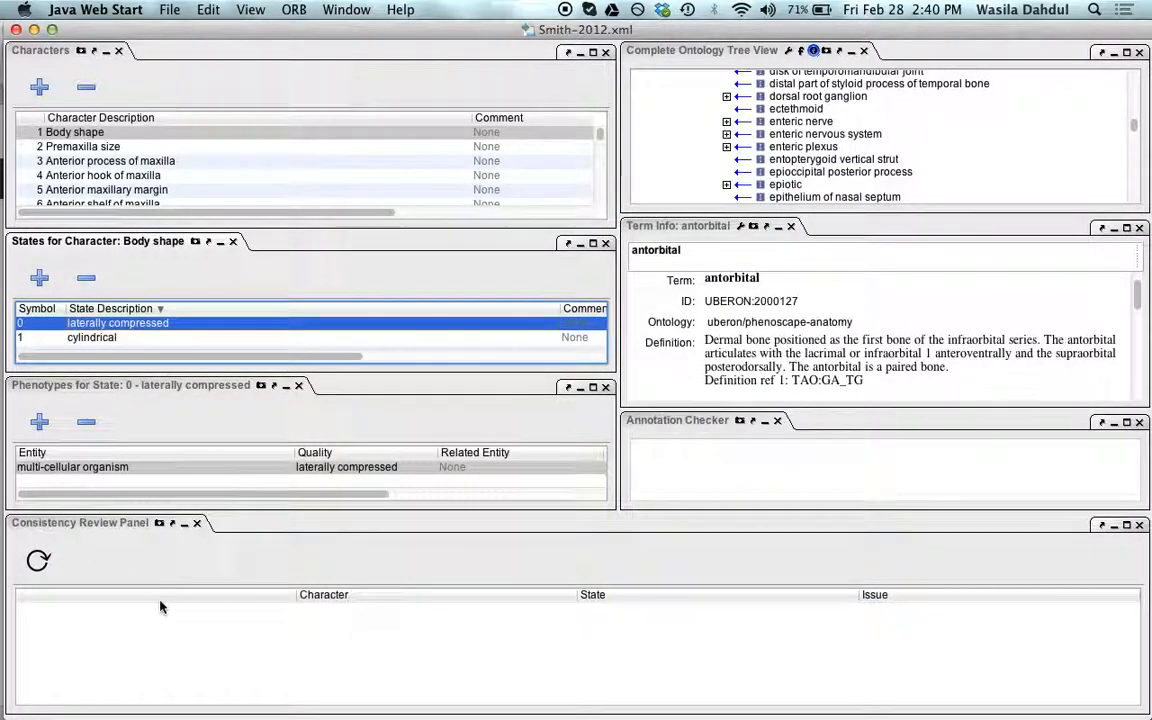
Step: Close the Annotation Checker and dock an enlarged Consistency Review Panel beneath Term Info with a narrower Character column
{"action": "mouse_move", "coordinate": [80, 522]}
{"action": "left_mouse_down"}
{"action": "mouse_move", "coordinate": [586, 401]}
{"action": "mouse_move", "coordinate": [818, 456]}
{"action": "left_mouse_up"}
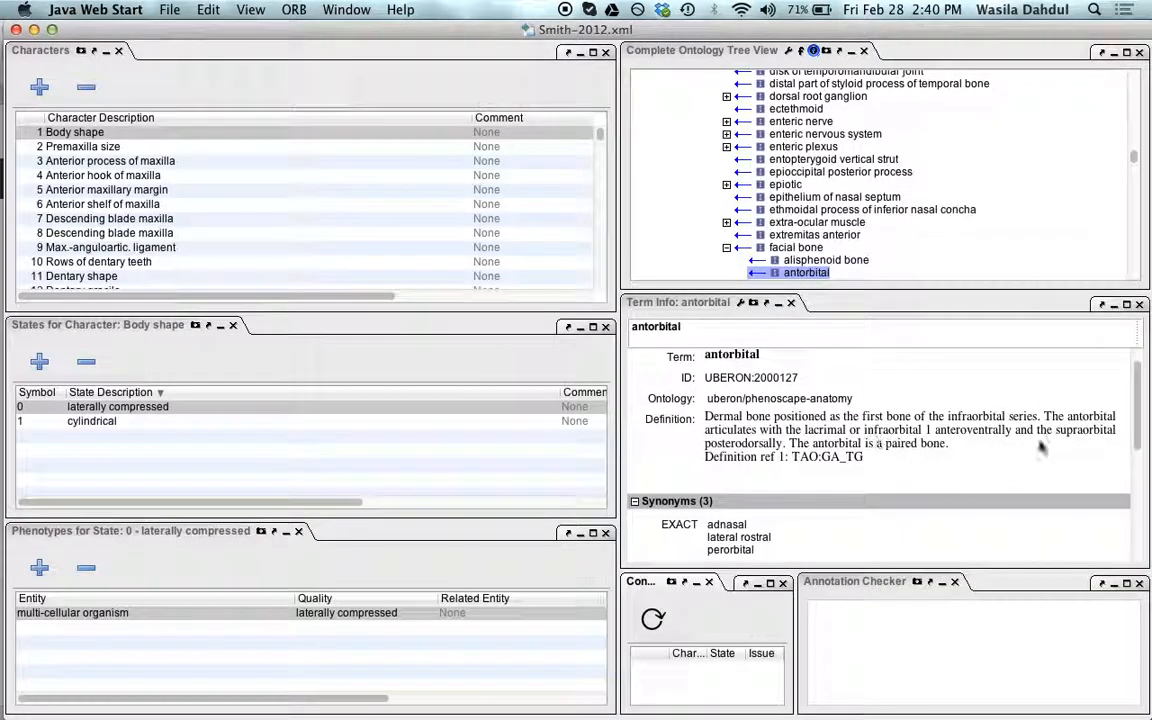
{"action": "left_click", "coordinate": [955, 582]}
{"action": "left_click_drag", "start_coordinate": [756, 573], "coordinate": [751, 437]}
{"action": "left_click", "coordinate": [655, 483]}
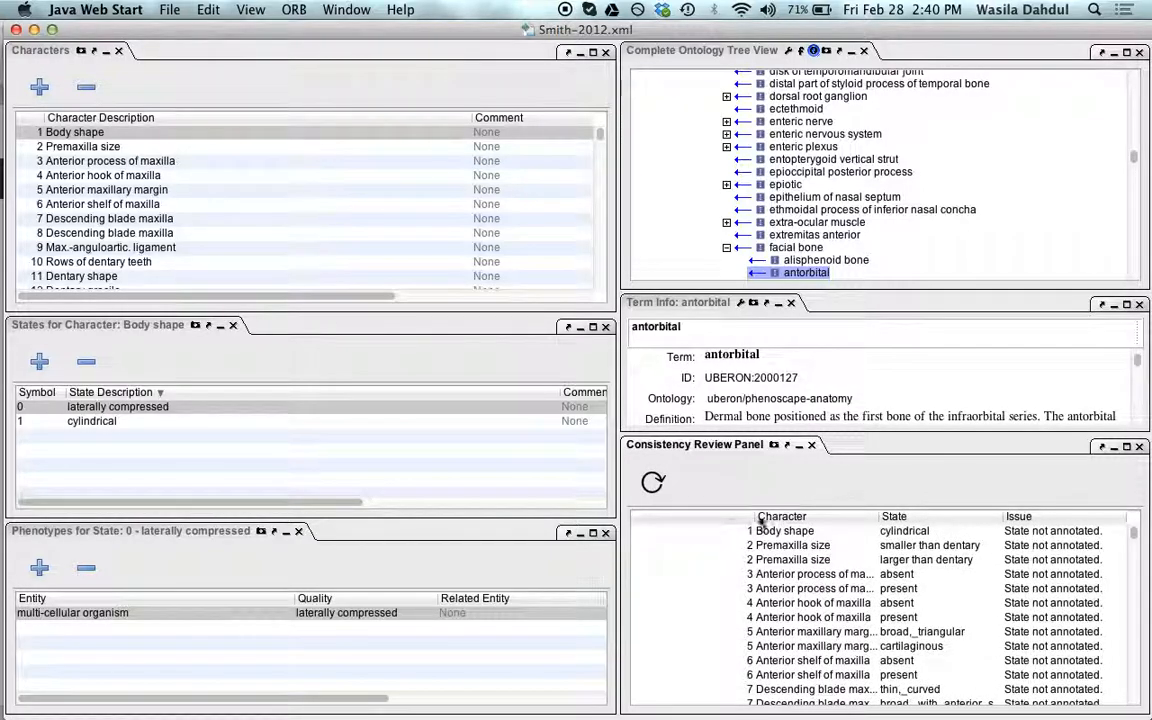
{"action": "left_click_drag", "start_coordinate": [754, 518], "coordinate": [654, 520]}
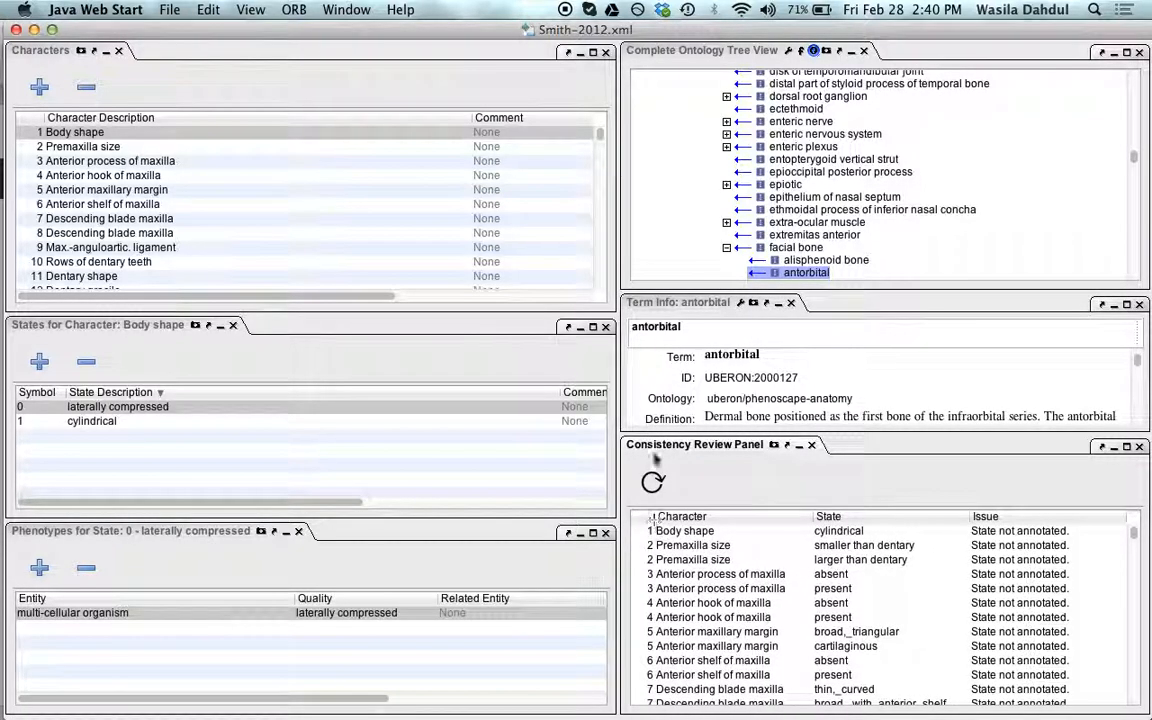
{"action": "left_click_drag", "start_coordinate": [680, 437], "coordinate": [680, 357]}
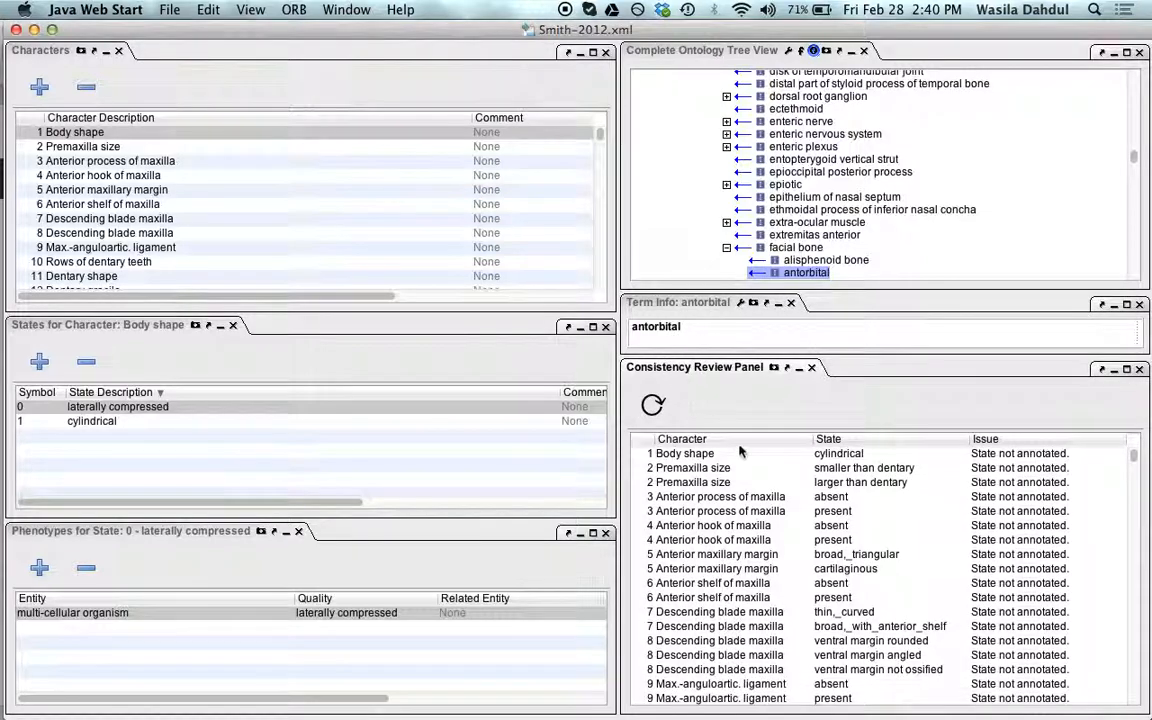
Step: Examine the Consistency Review Panel's list of characters, states and issues
{"action": "left_click", "coordinate": [839, 456]}
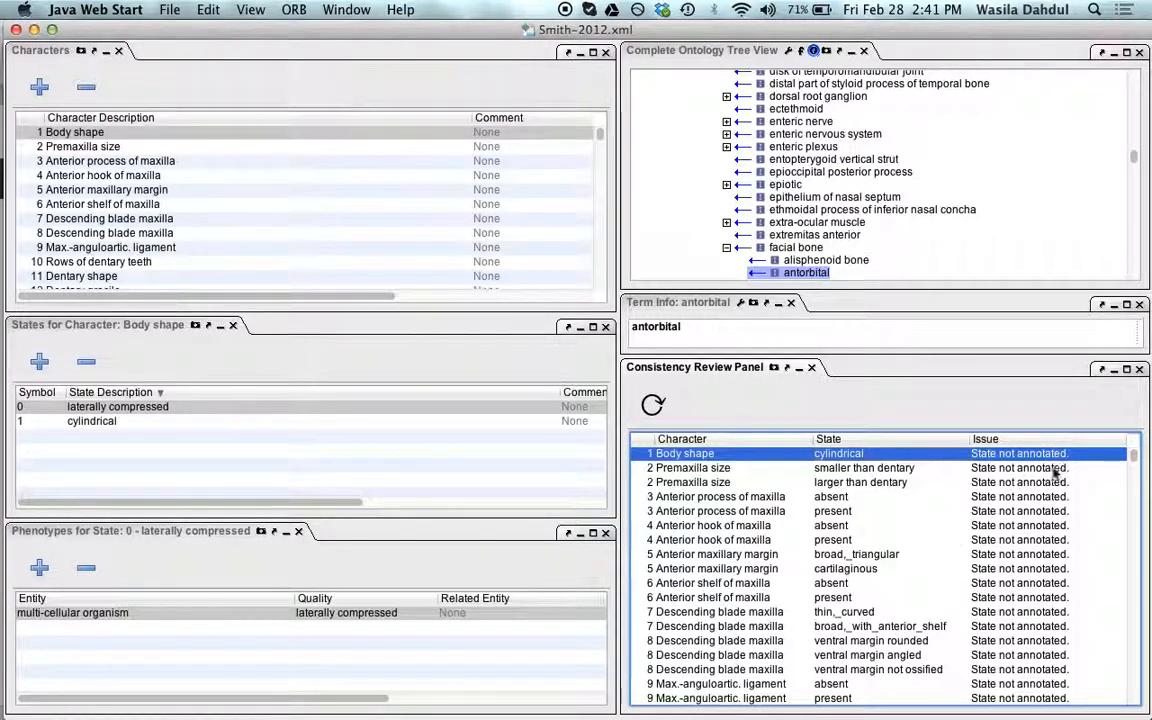
{"action": "left_click_drag", "start_coordinate": [1135, 460], "coordinate": [1023, 476]}
{"action": "left_click", "coordinate": [1013, 474]}
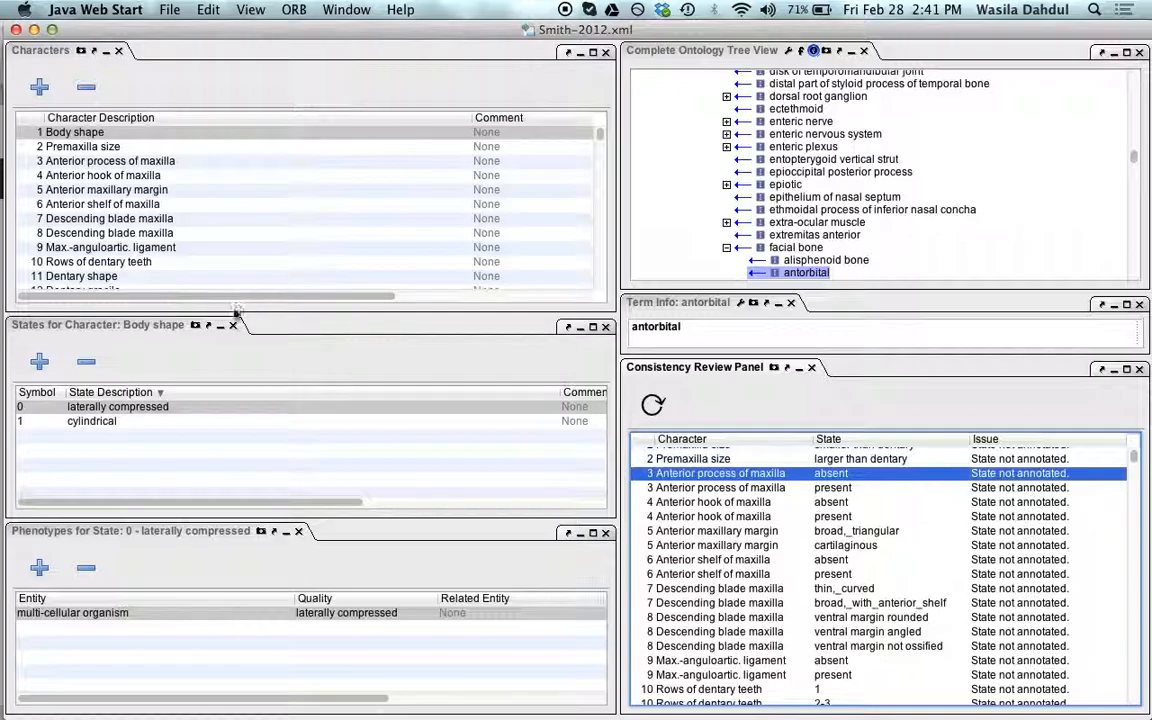
{"action": "scroll", "coordinate": [900, 470], "scroll_direction": "up", "scroll_amount": 1}
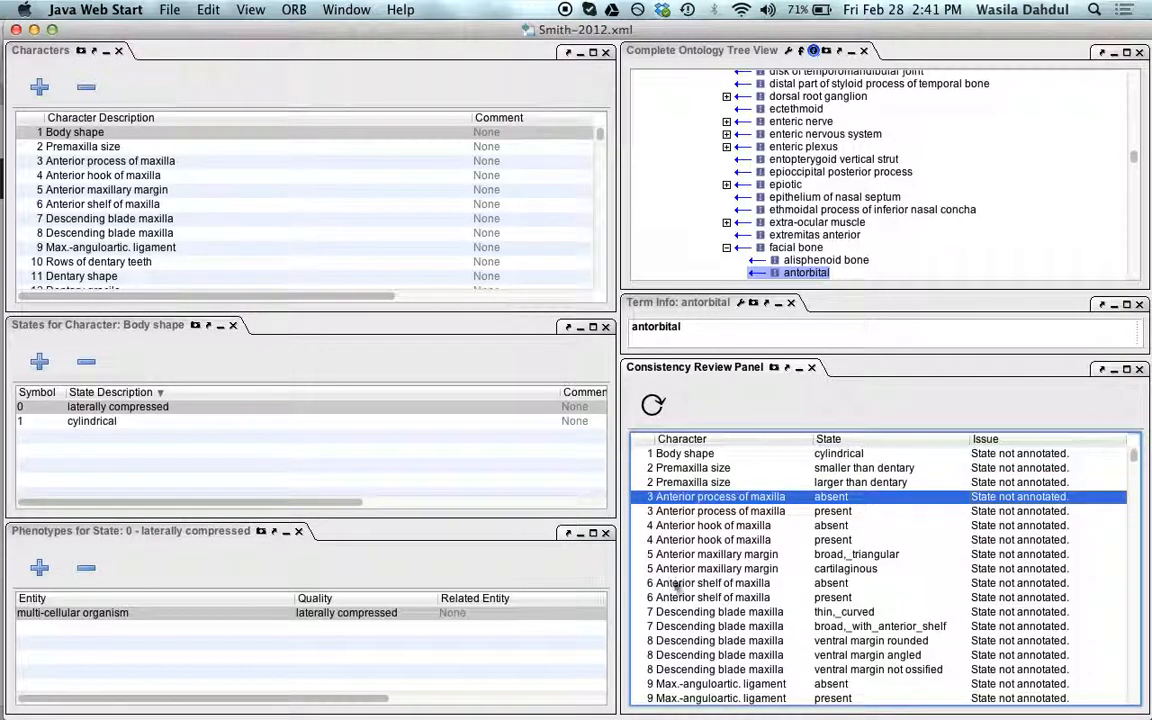
{"action": "left_click", "coordinate": [352, 612]}
{"action": "left_click", "coordinate": [75, 133]}
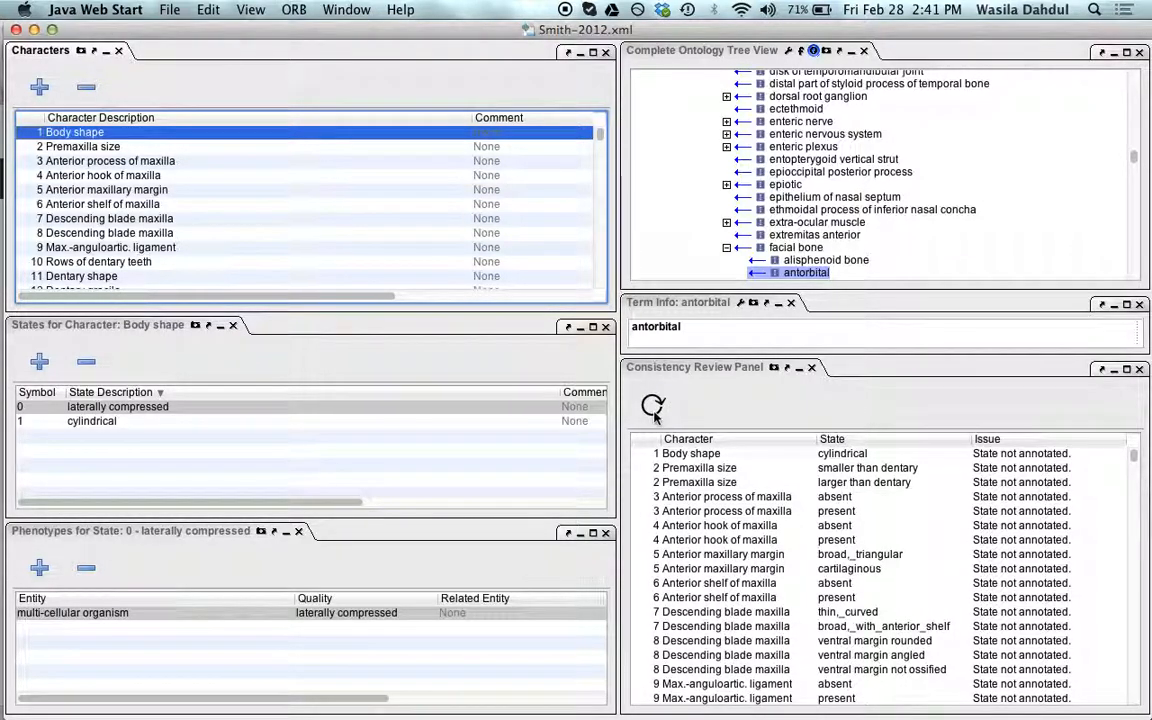
{"action": "left_click", "coordinate": [818, 457]}
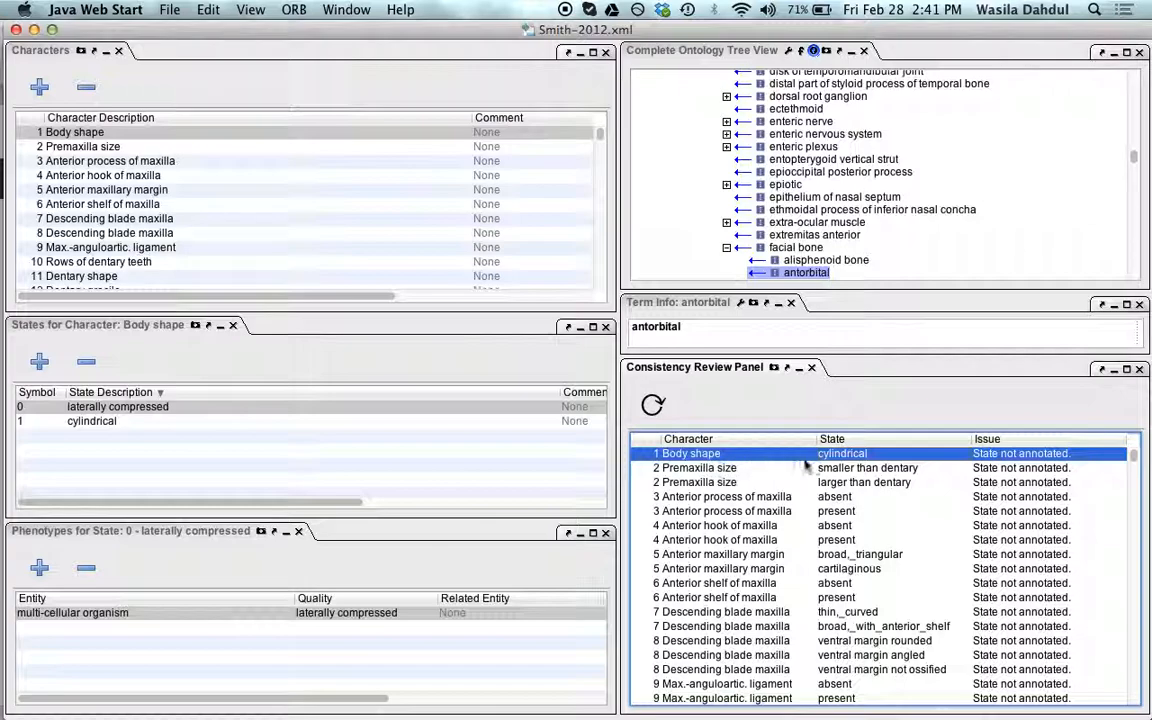
Step: Set the quality of the cylindrical state's phenotype to cylindrical and refresh the Consistency Review Panel
{"action": "left_click", "coordinate": [202, 428]}
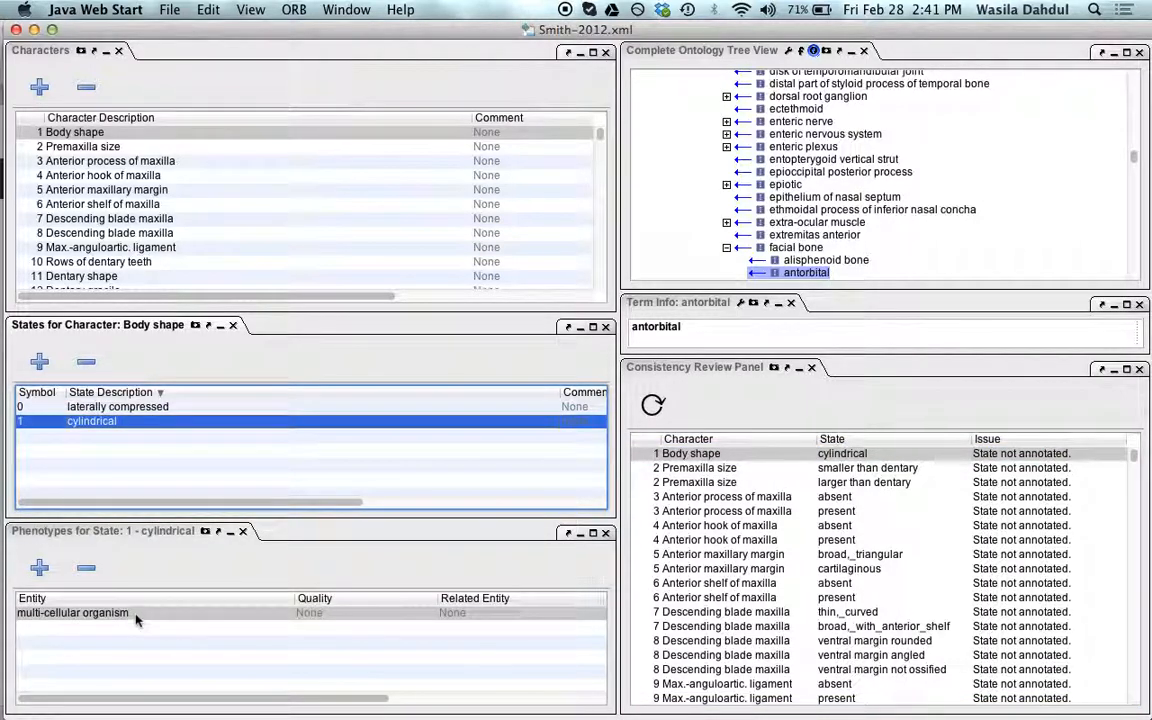
{"action": "left_click", "coordinate": [364, 612]}
{"action": "type", "text": "cyl"}
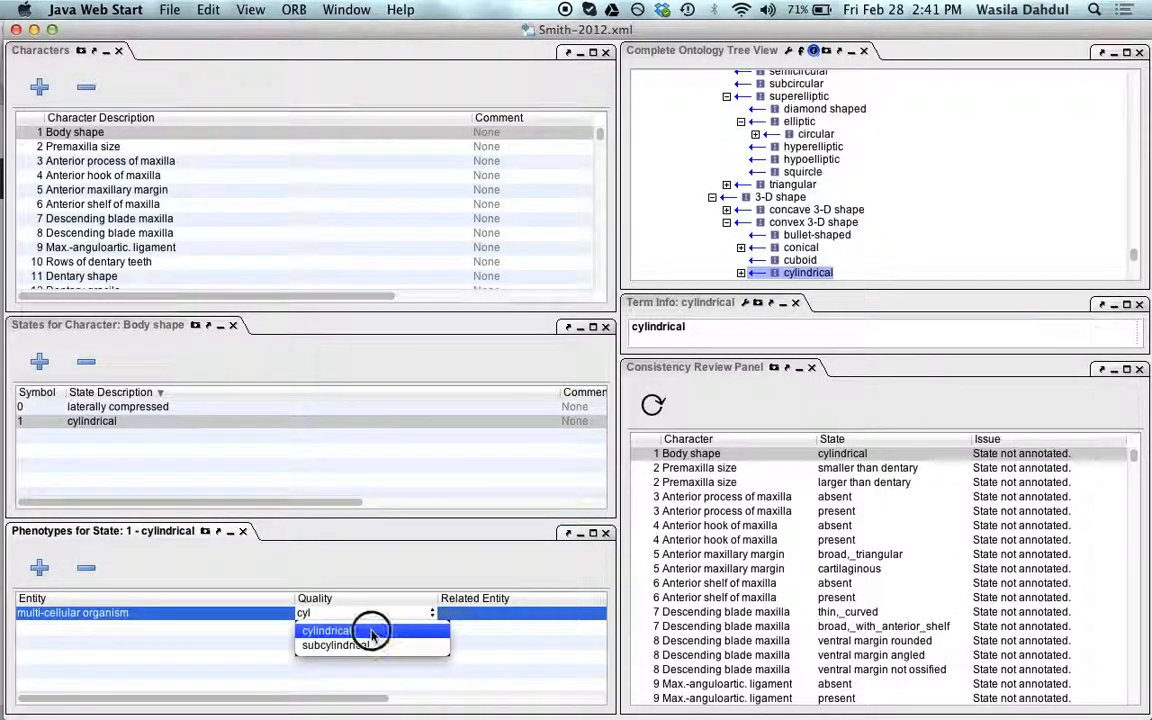
{"action": "left_click", "coordinate": [372, 630]}
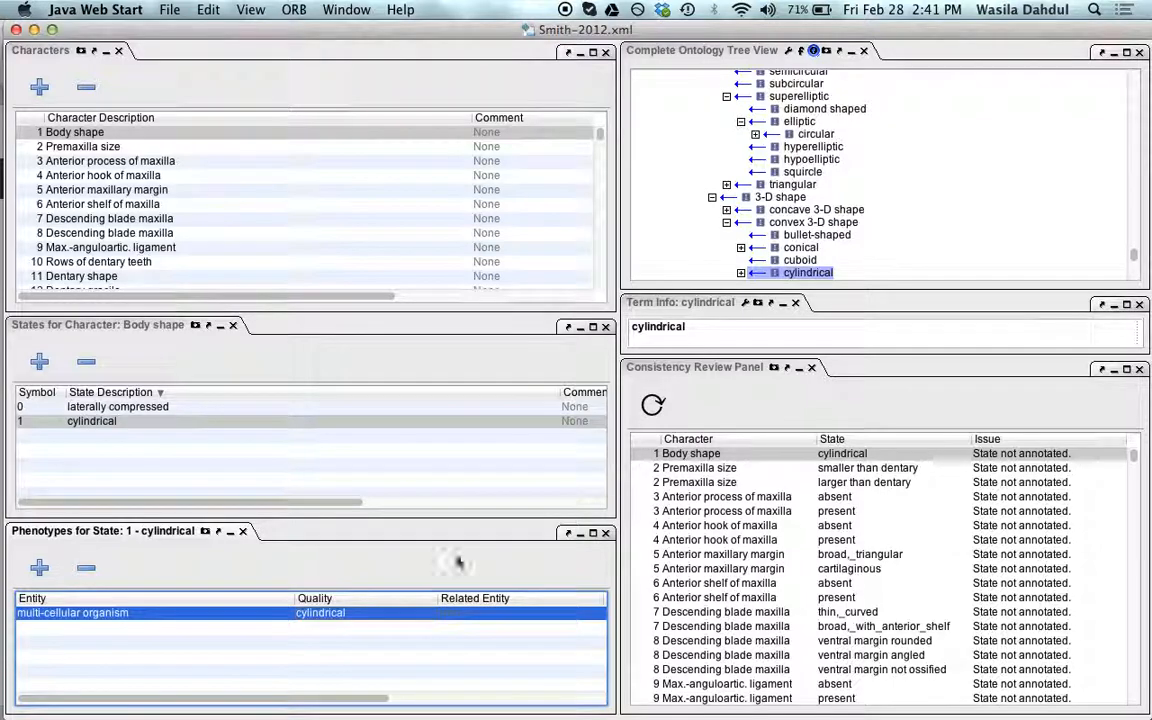
{"action": "left_click", "coordinate": [656, 410]}
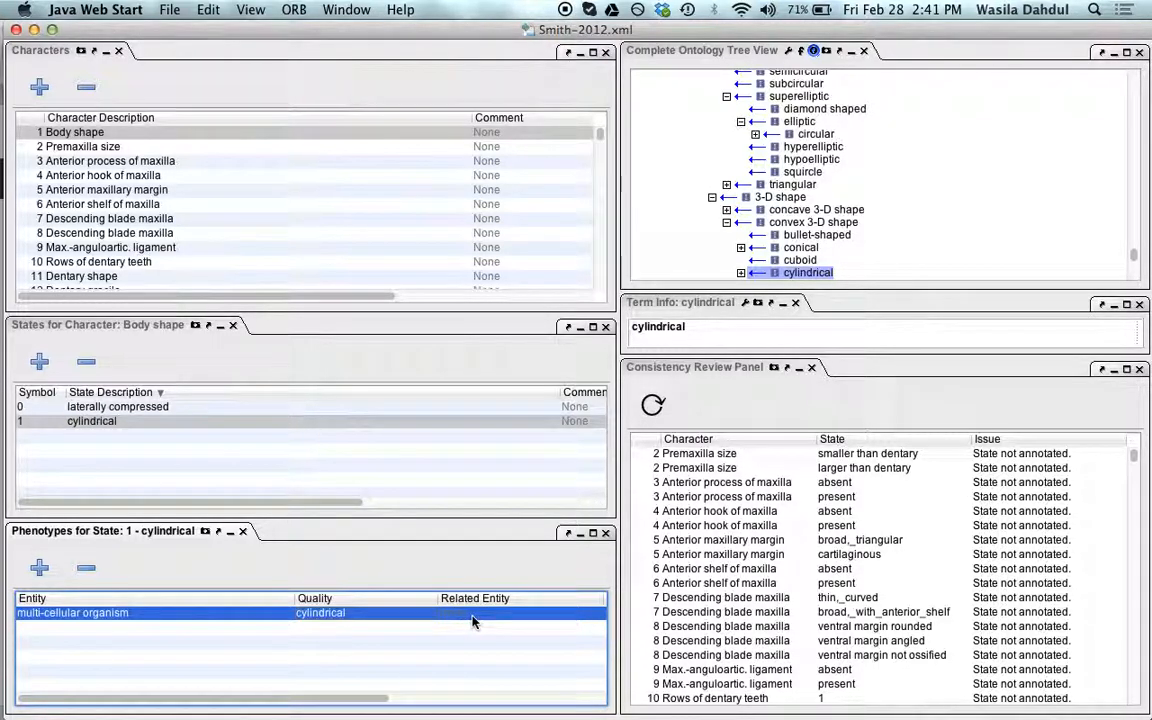
Step: Change the cylindrical state's phenotype quality to fused with, refresh the Consistency Review Panel and widen its Issue column
{"action": "double_click", "coordinate": [406, 613]}
{"action": "type", "text": "fused with"}
{"action": "left_click", "coordinate": [390, 637]}
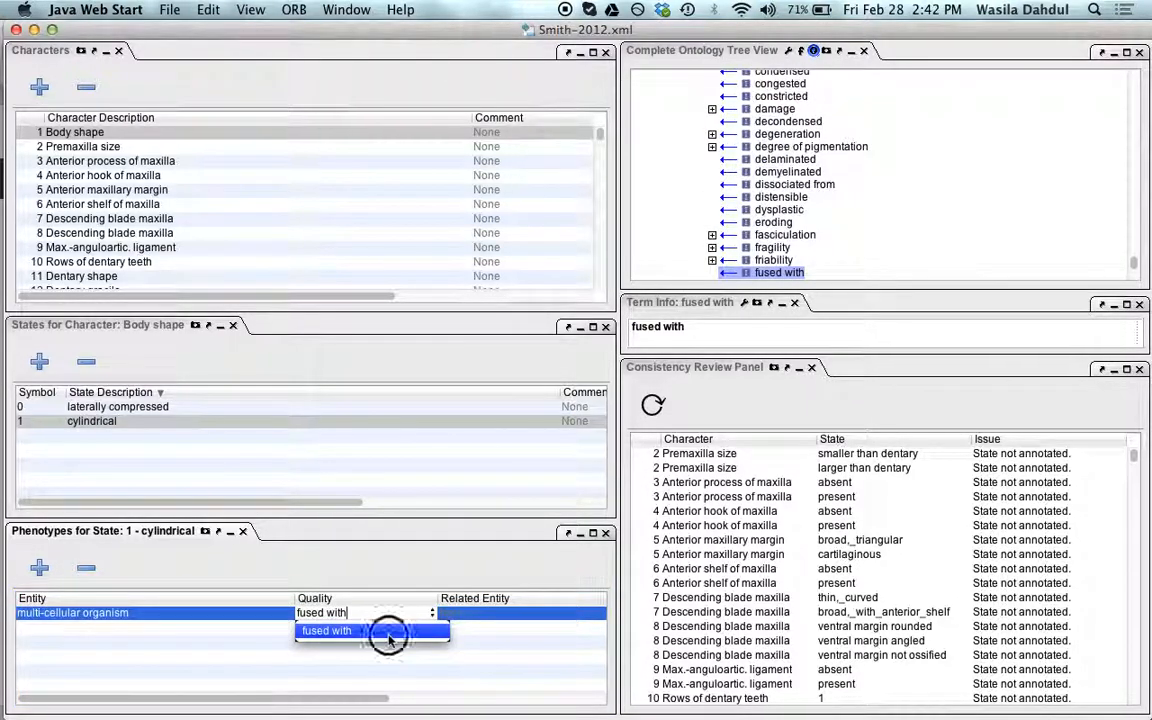
{"action": "left_click", "coordinate": [651, 407]}
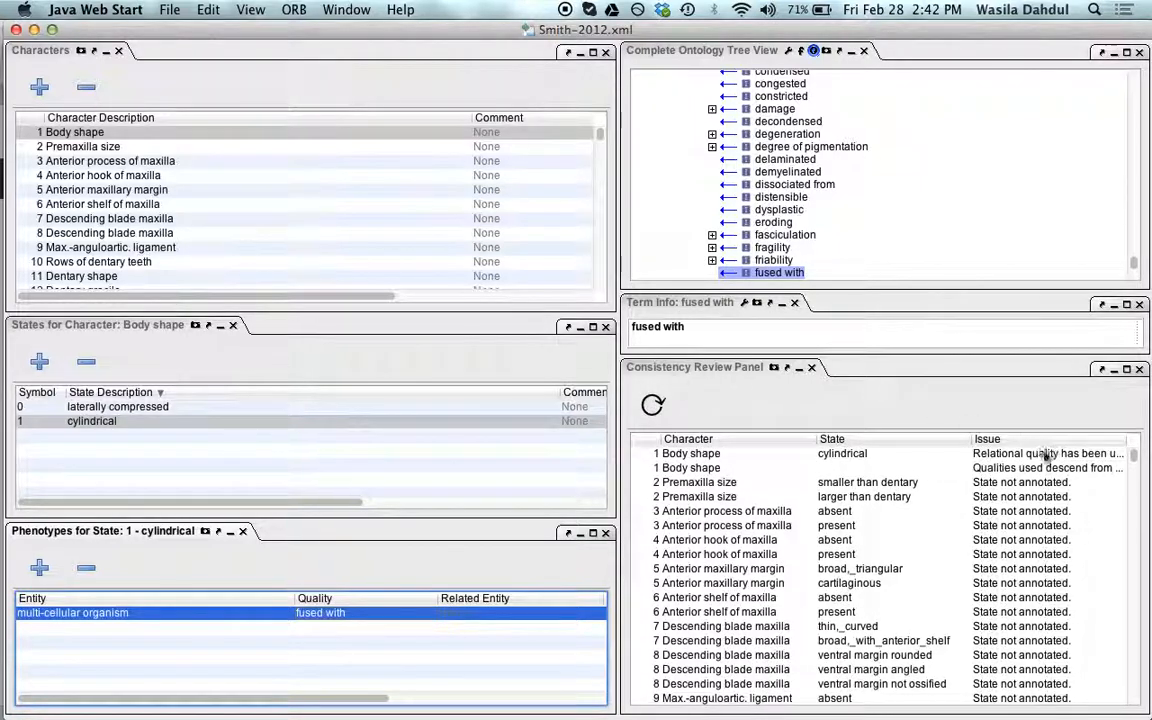
{"action": "left_click_drag", "start_coordinate": [971, 439], "coordinate": [838, 440]}
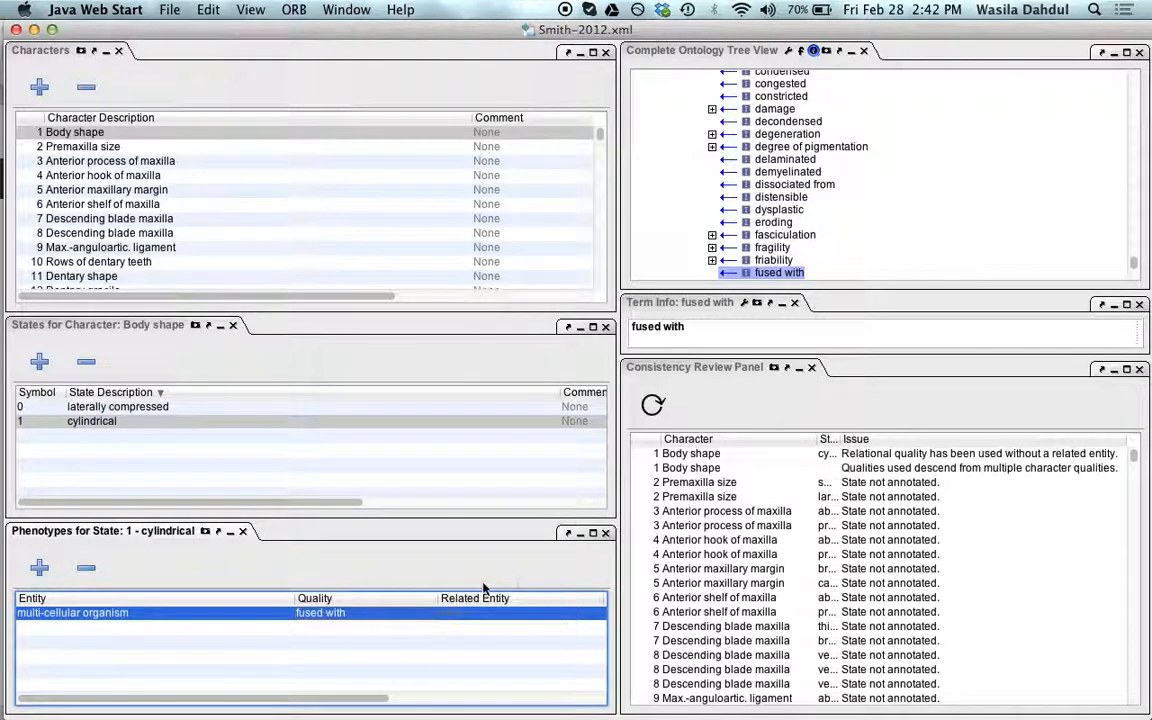
Step: Set the phenotype's related entity to antorbital cartilage and refresh the Consistency Review Panel
{"action": "double_click", "coordinate": [496, 614]}
{"action": "type", "text": "antor"}
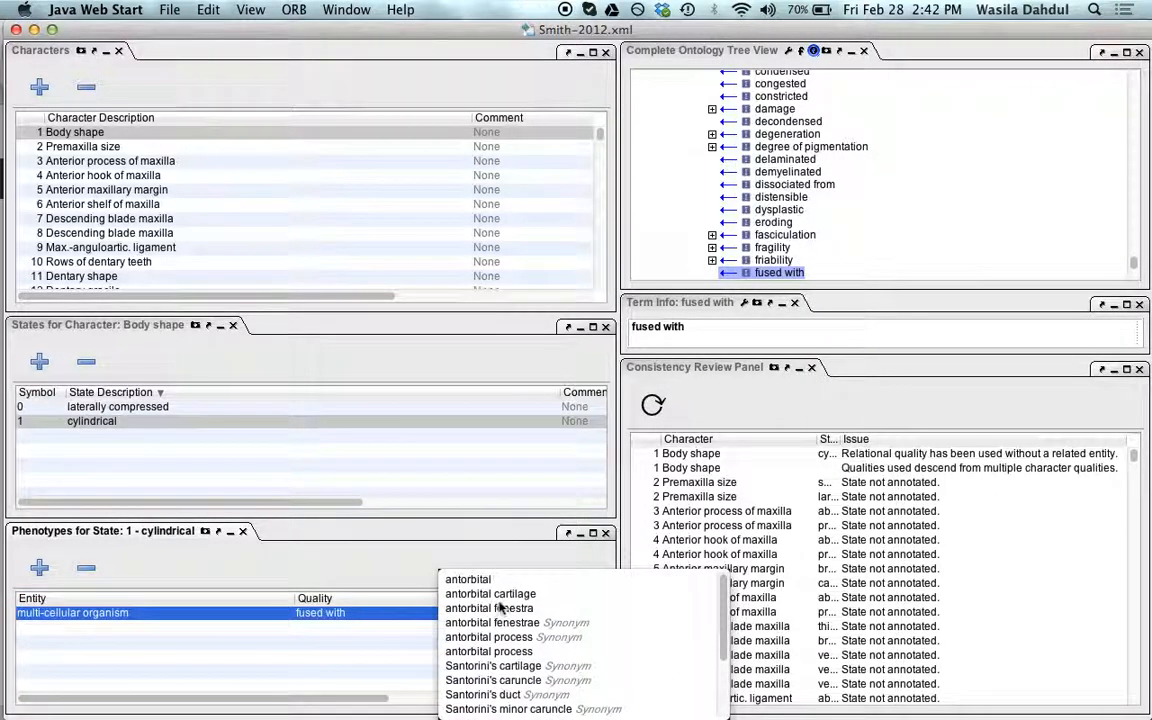
{"action": "left_click", "coordinate": [505, 594]}
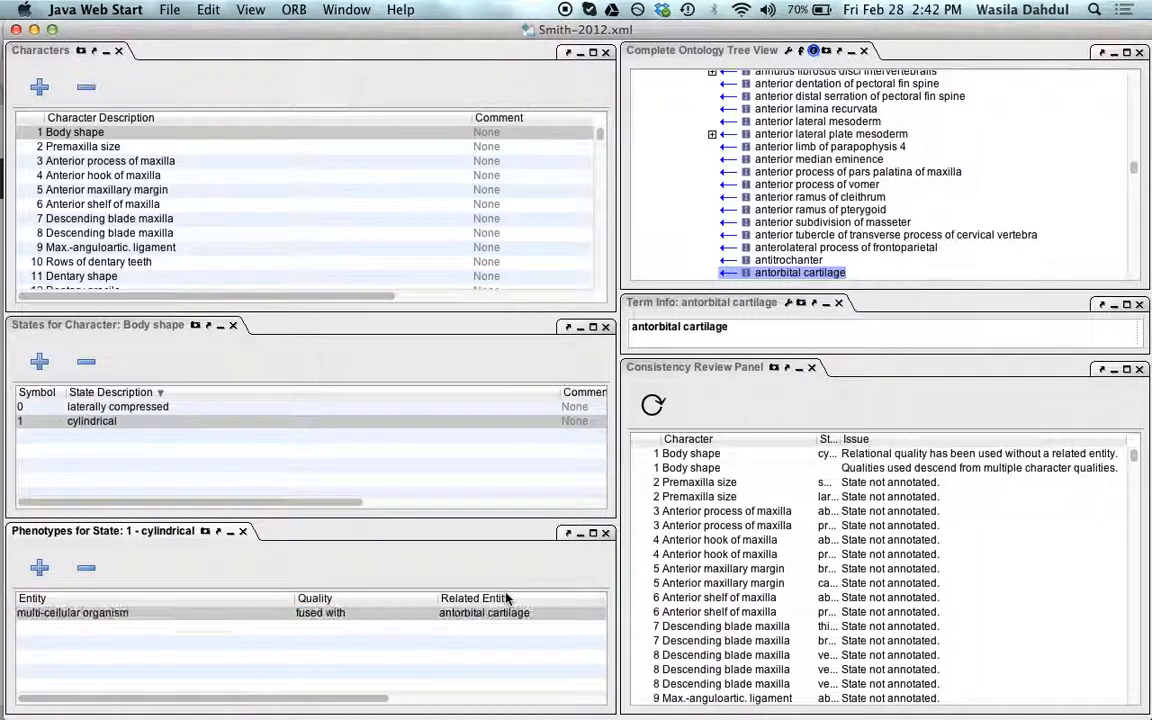
{"action": "left_click", "coordinate": [652, 404]}
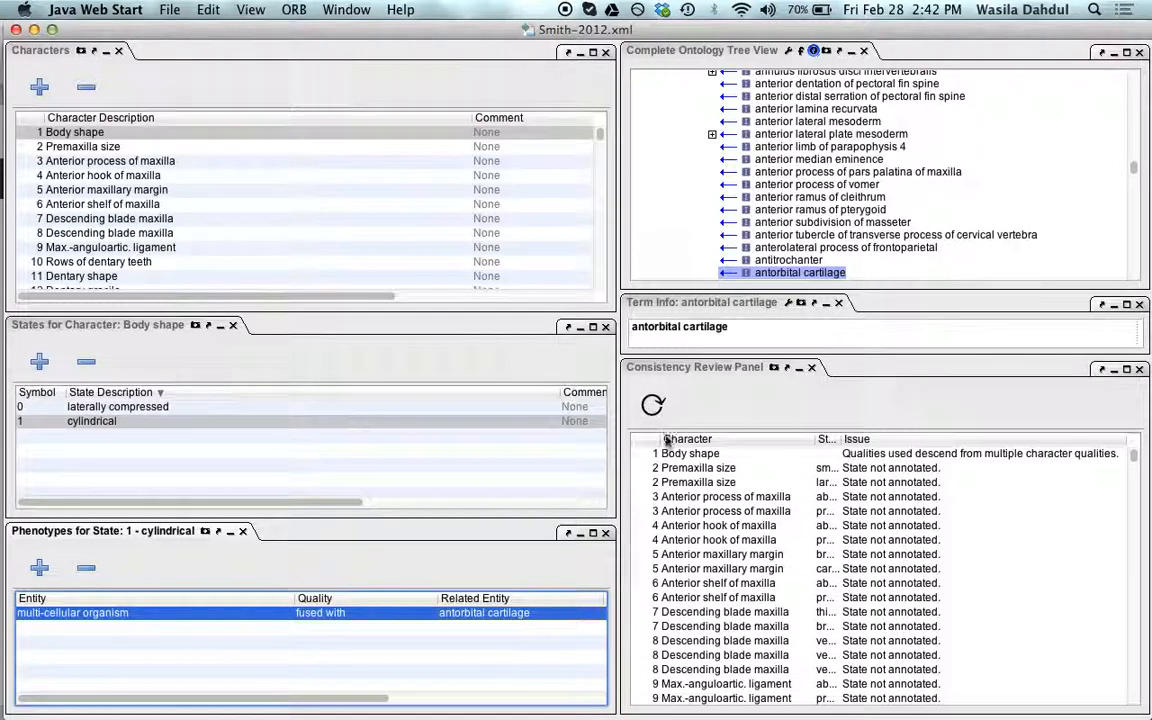